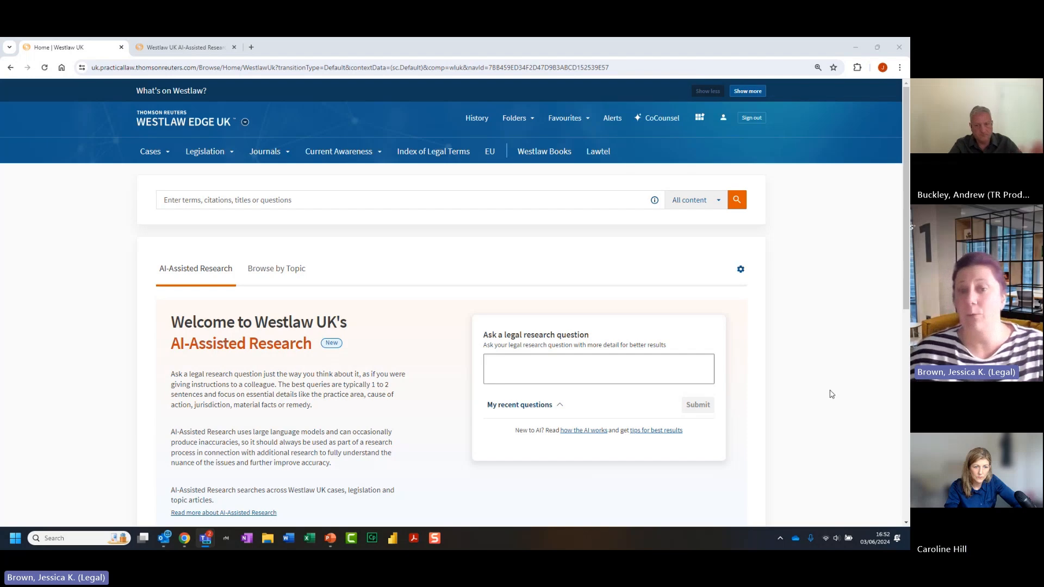
# Submit the recent question "Can a break clause be validly served if it is done by email when post is specified?" to AI-Assisted Research
pyautogui.click(546, 409)
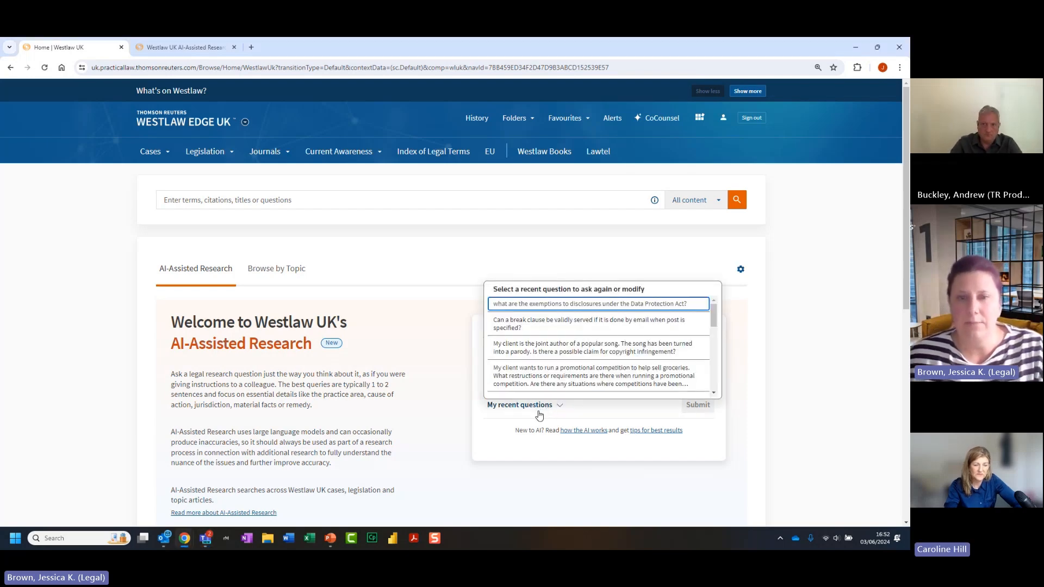
pyautogui.click(569, 321)
pyautogui.click(713, 410)
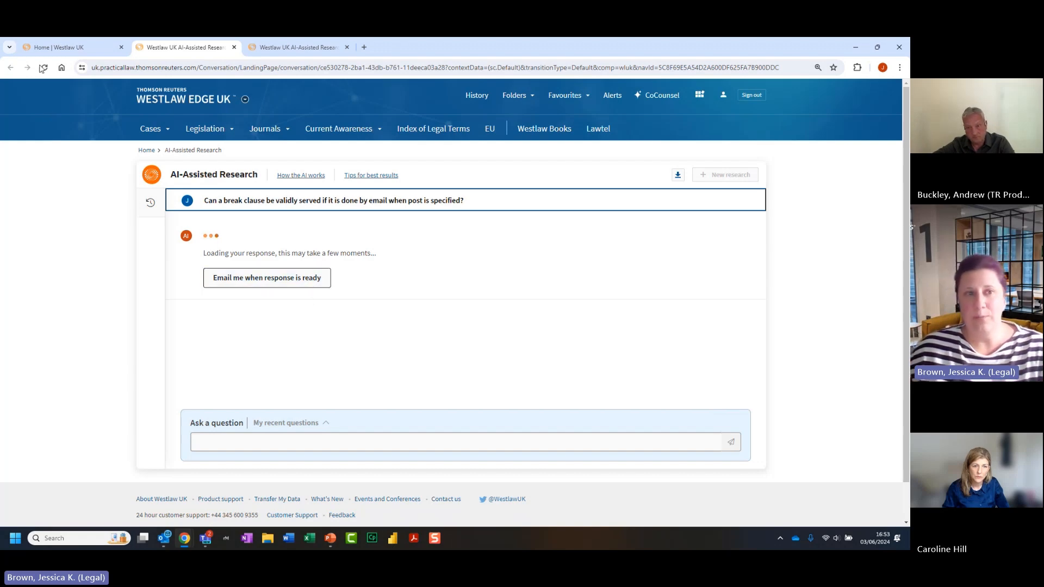
# Return to the Westlaw home page, check the recent questions list and read the tips for best results
pyautogui.click(59, 48)
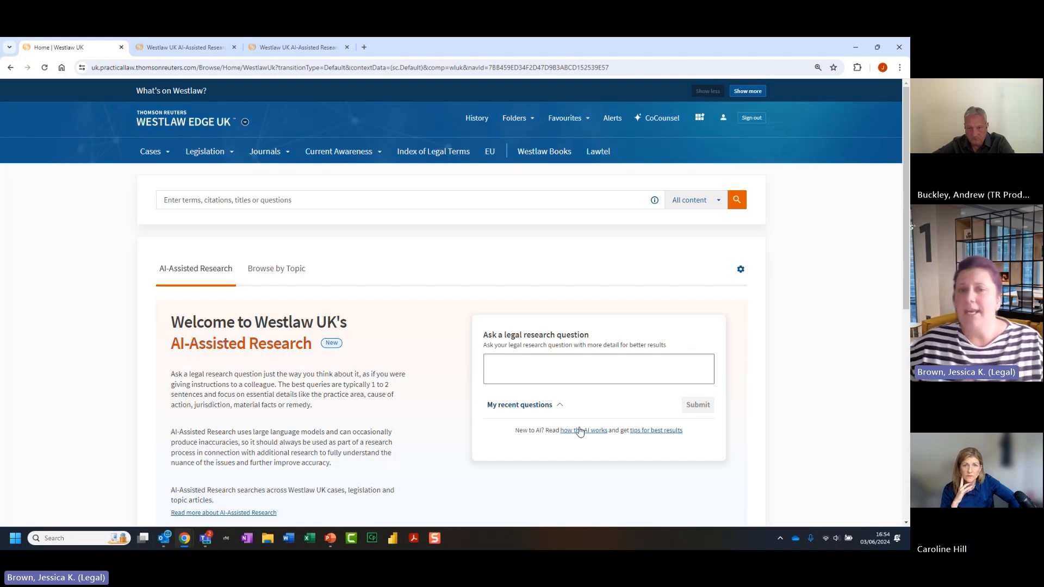
pyautogui.click(522, 407)
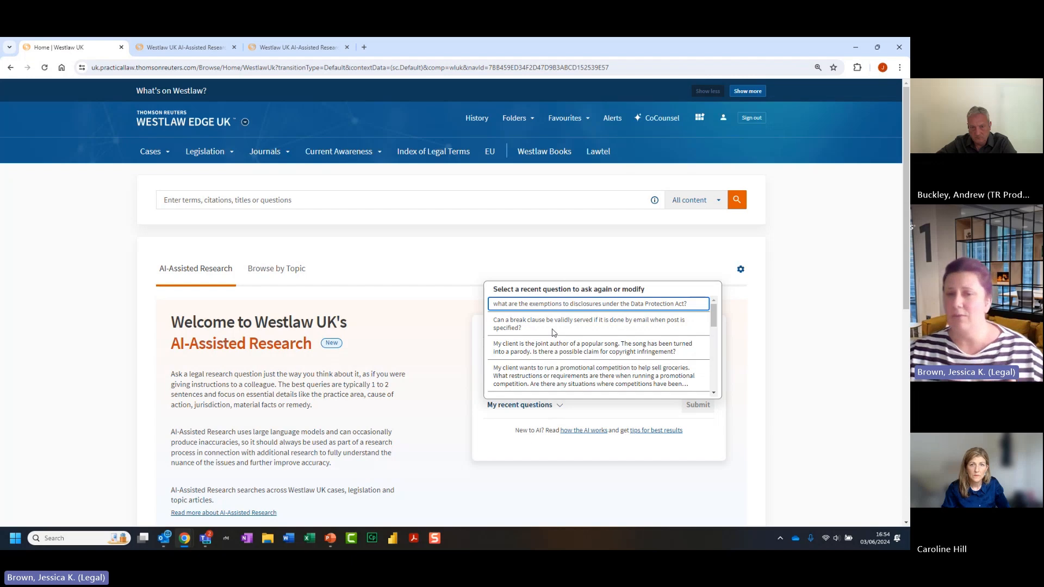
pyautogui.click(409, 417)
pyautogui.click(655, 431)
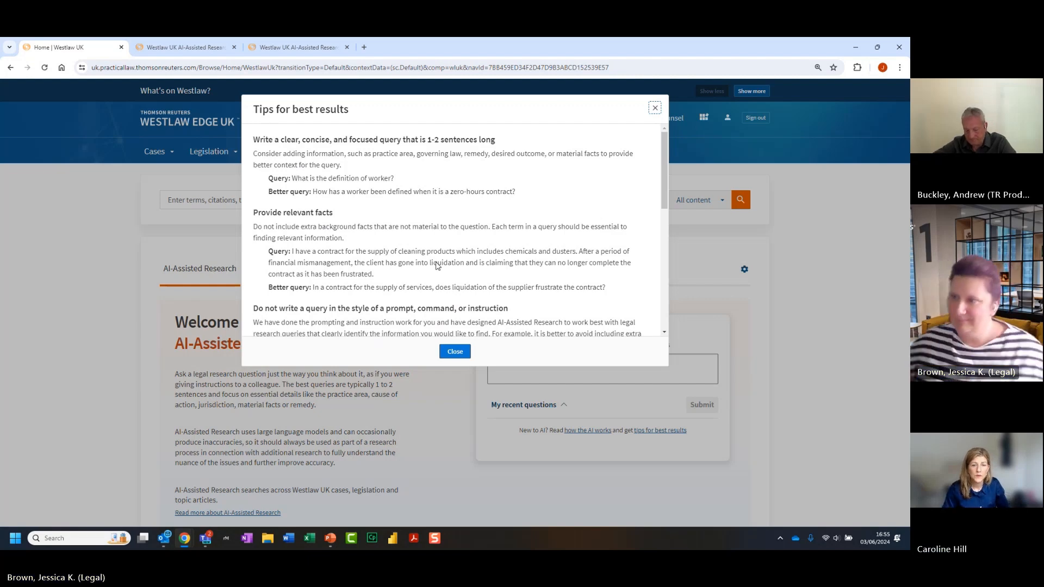
pyautogui.click(455, 351)
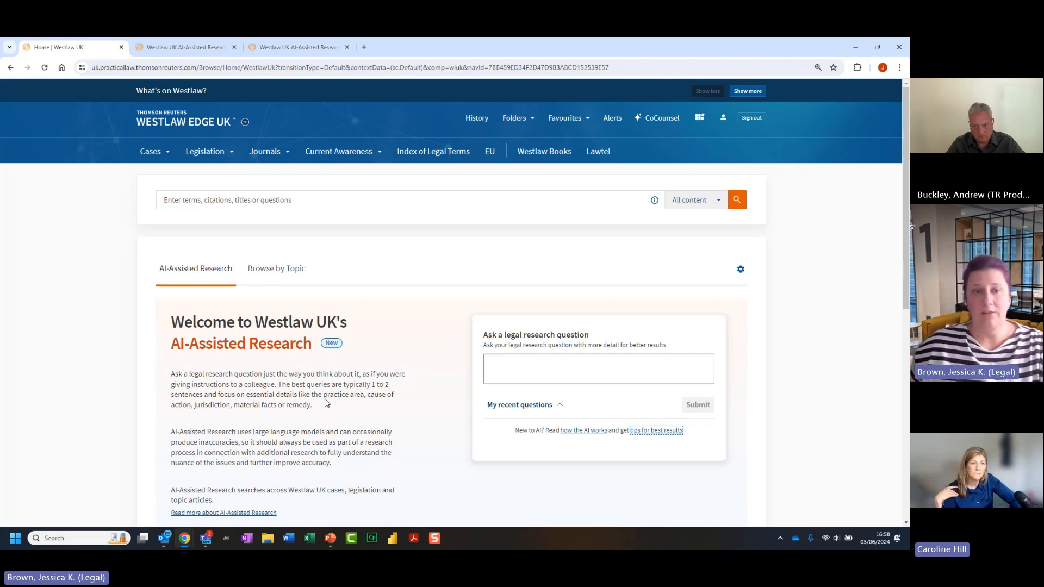
# Go to the break clause response and examine its summary, footnote 1 and the first ten supporting authorities
pyautogui.click(184, 48)
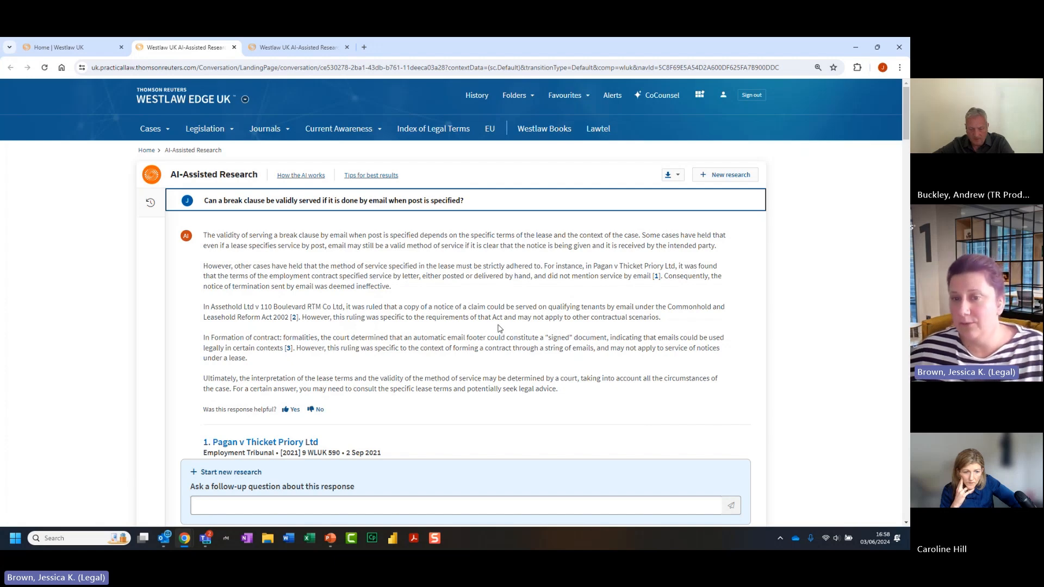
pyautogui.scroll(-1, 499, 328)
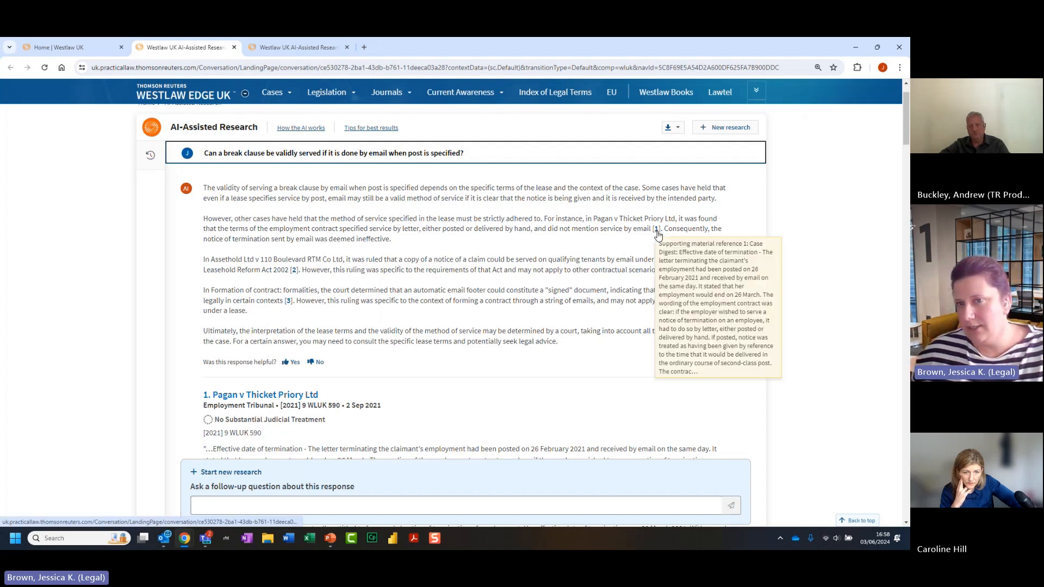
pyautogui.scroll(-2, 545, 315)
pyautogui.scroll(-6, 546, 314)
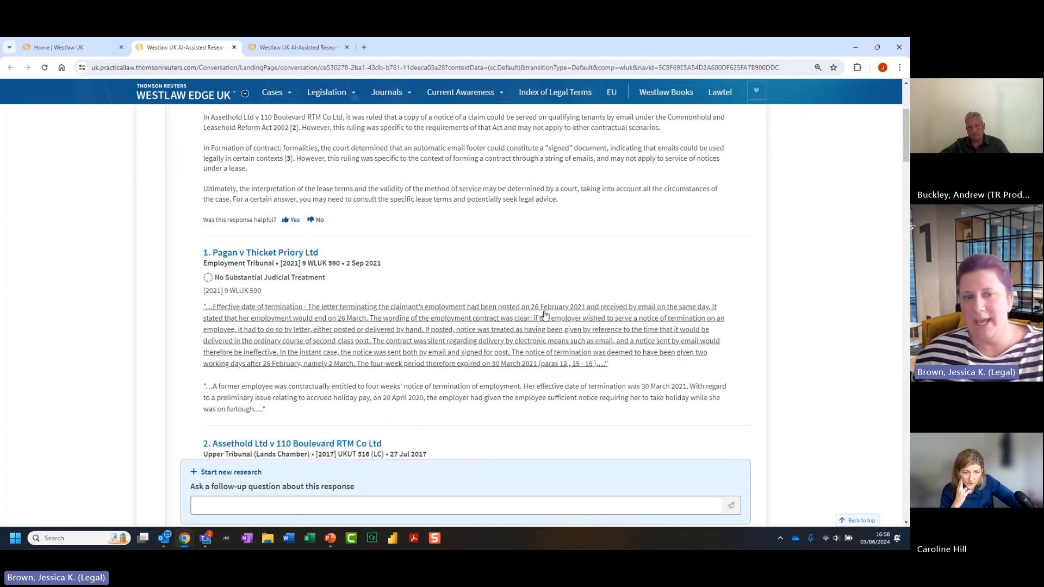
pyautogui.scroll(-10, 545, 315)
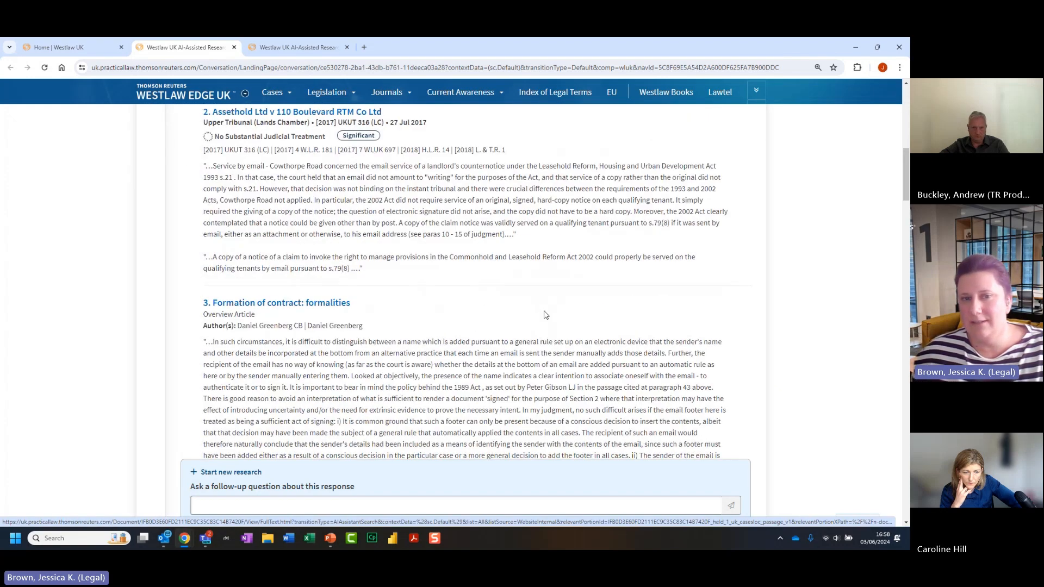
pyautogui.scroll(-6, 545, 314)
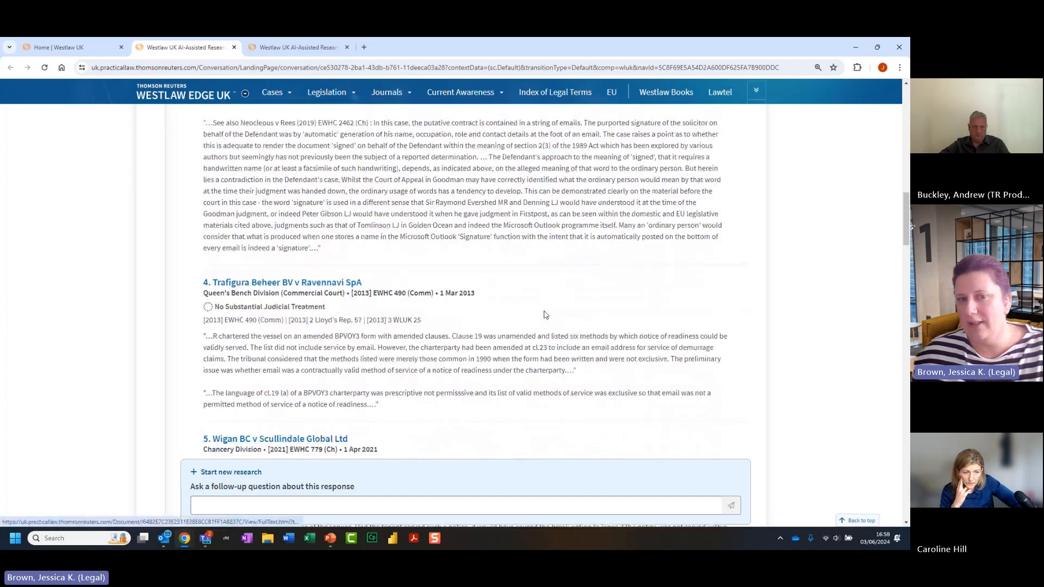
pyautogui.scroll(-15, 545, 315)
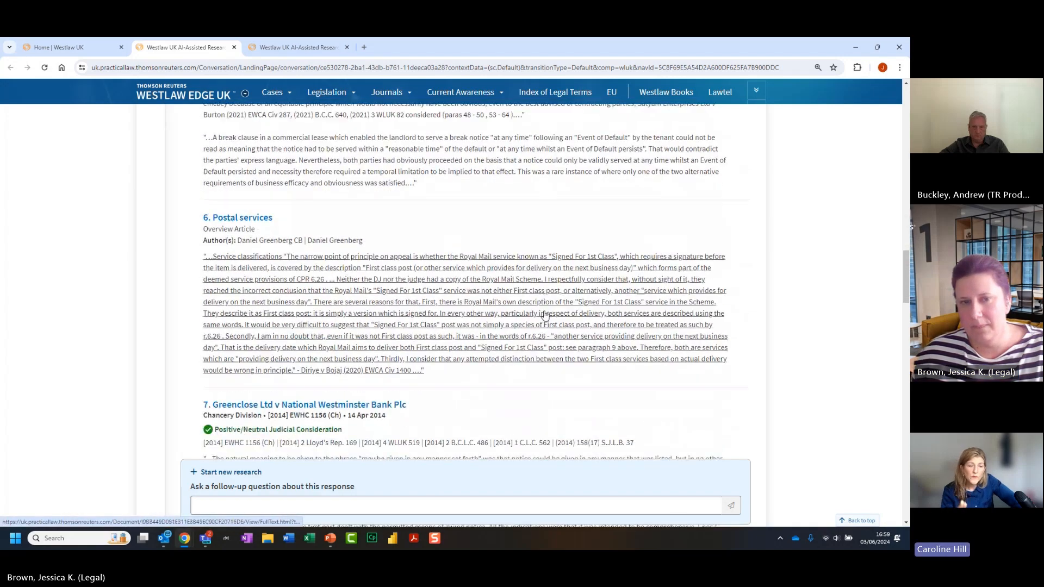
pyautogui.scroll(-8, 545, 315)
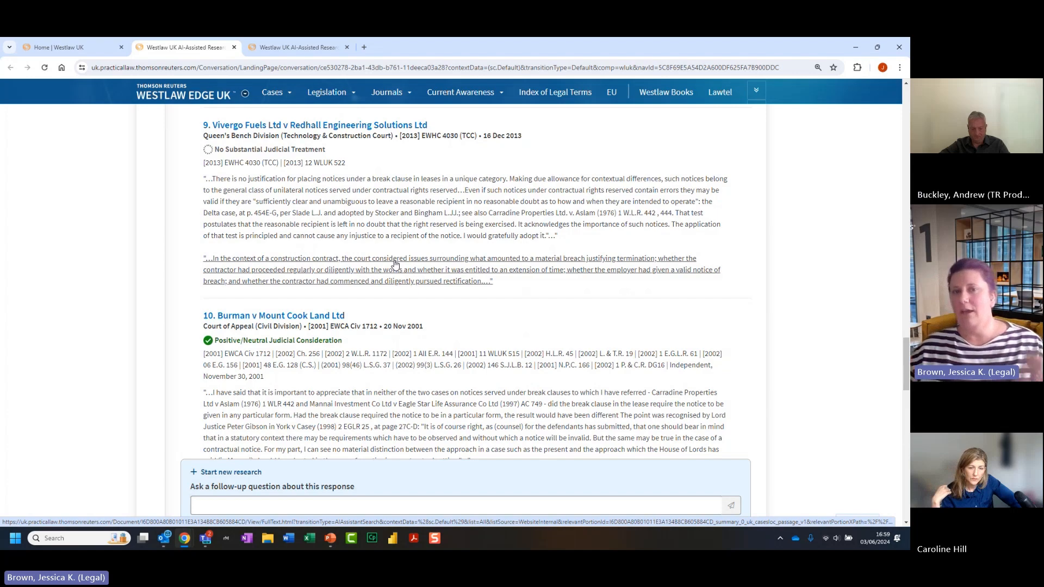
pyautogui.scroll(15, 546, 302)
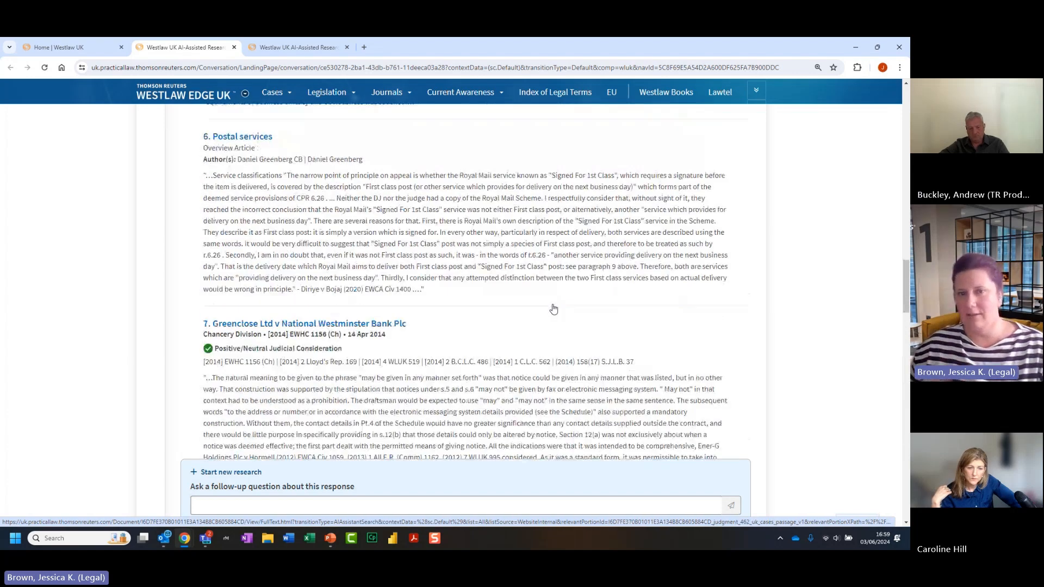
pyautogui.scroll(12, 551, 308)
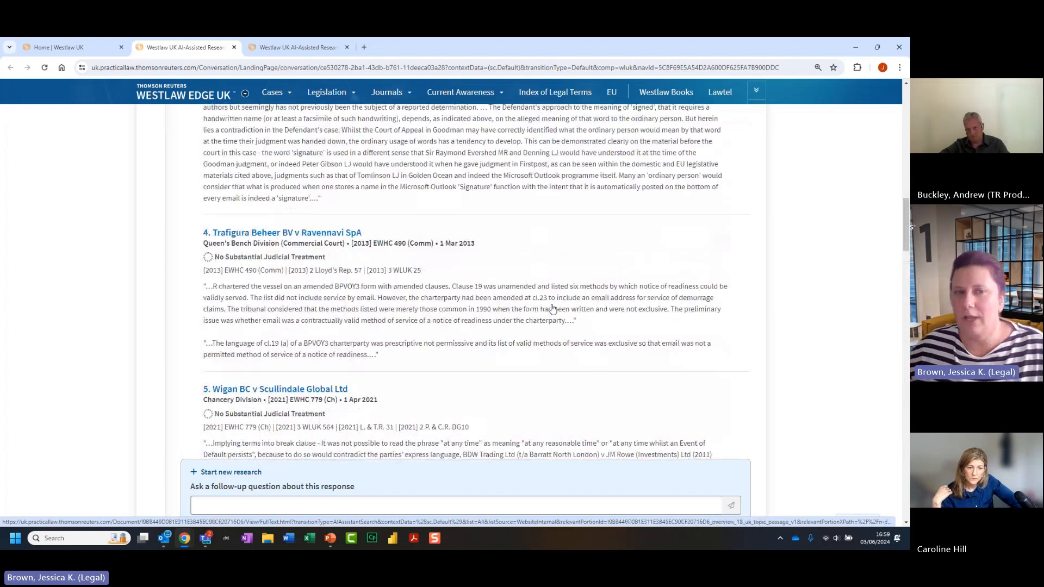
# Review the remaining supporting authorities from Trafigura Beheer BV v Ravennavi SpA through to the Electric Vehicles (Smart Charge Points) Regulations
pyautogui.scroll(-1, 552, 308)
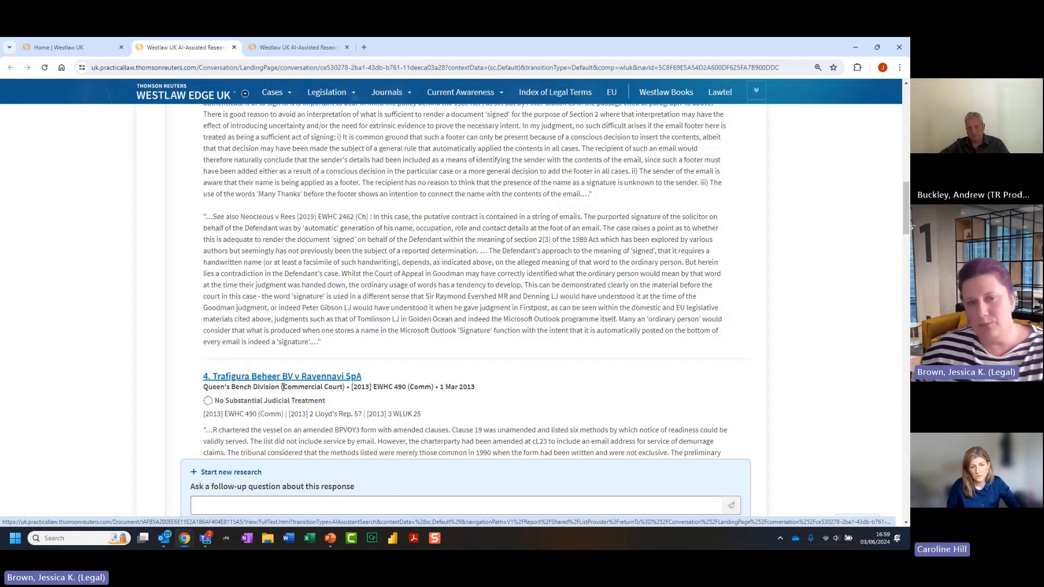
pyautogui.scroll(-15, 233, 412)
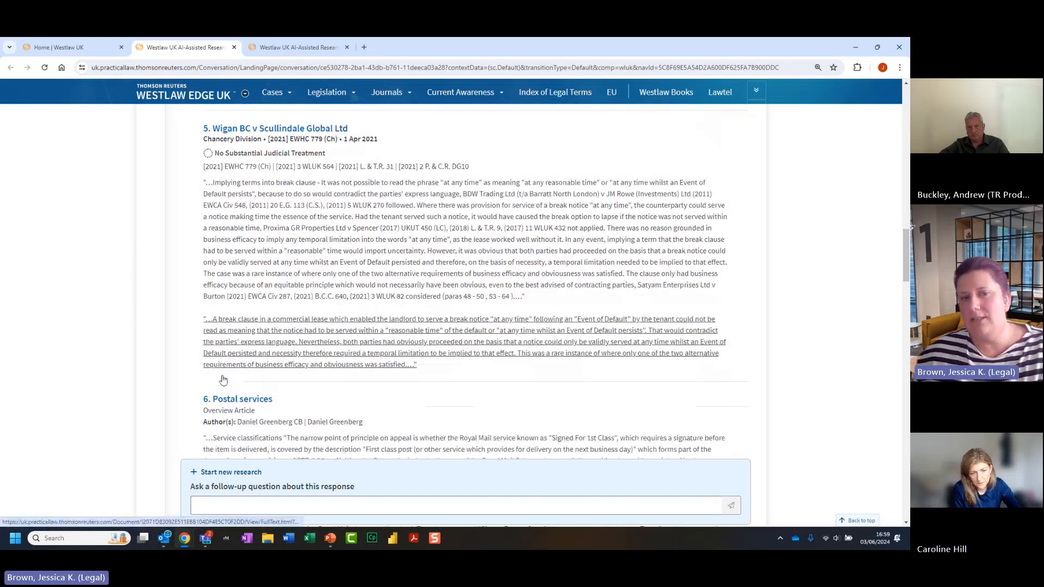
pyautogui.scroll(-2, 200, 411)
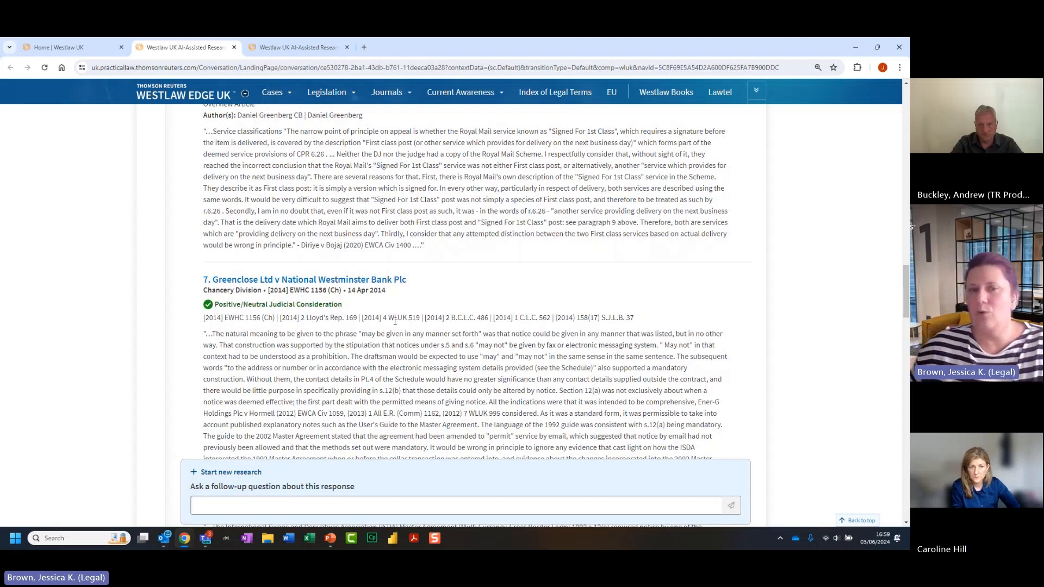
pyautogui.scroll(-5, 396, 319)
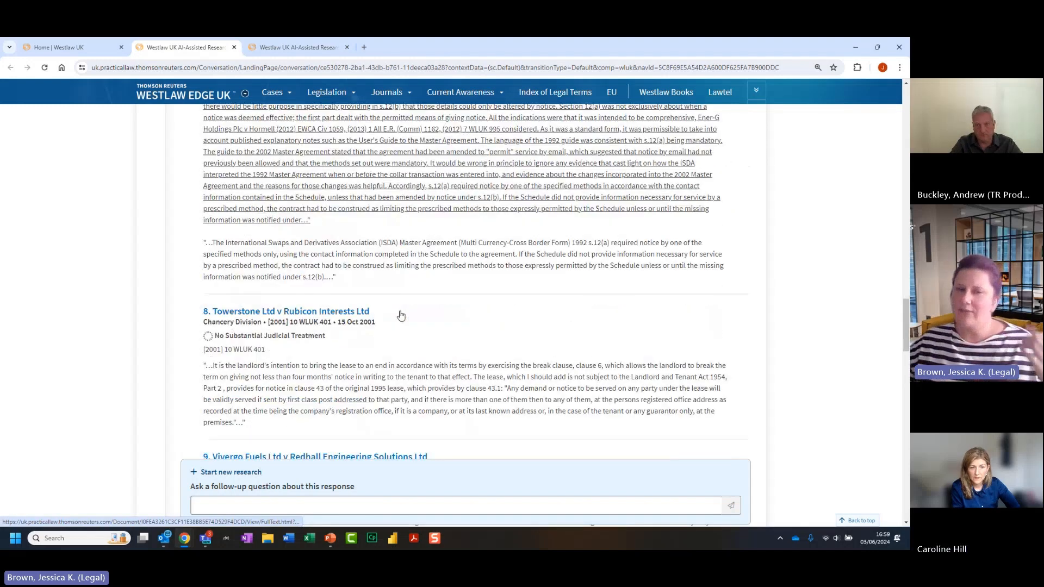
pyautogui.scroll(-7, 401, 315)
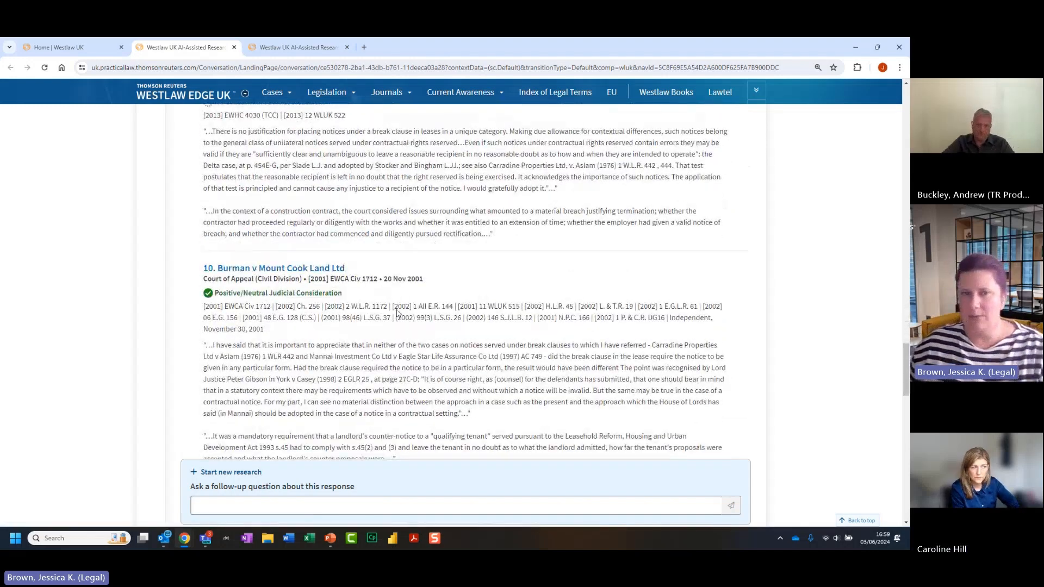
pyautogui.scroll(-1, 396, 312)
pyautogui.scroll(-3, 440, 328)
pyautogui.scroll(-8, 441, 328)
pyautogui.scroll(-3, 441, 328)
pyautogui.scroll(-3, 440, 328)
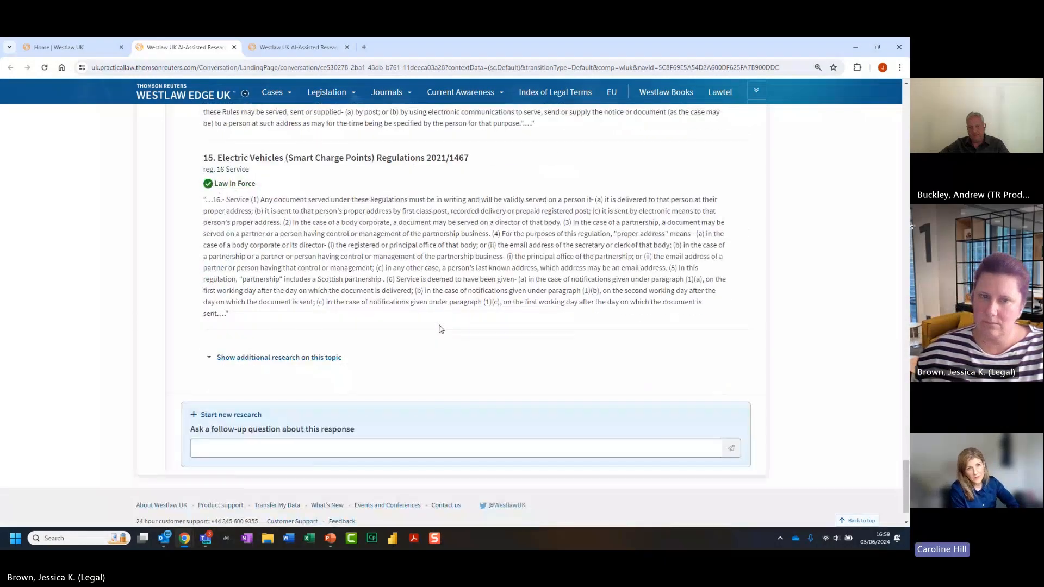
# Go back to the start of the break clause response and open the first cited case, Pagan v Thicket Priory Ltd
pyautogui.scroll(12, 440, 328)
pyautogui.moveTo(908, 442); pyautogui.dragTo(908, 139)
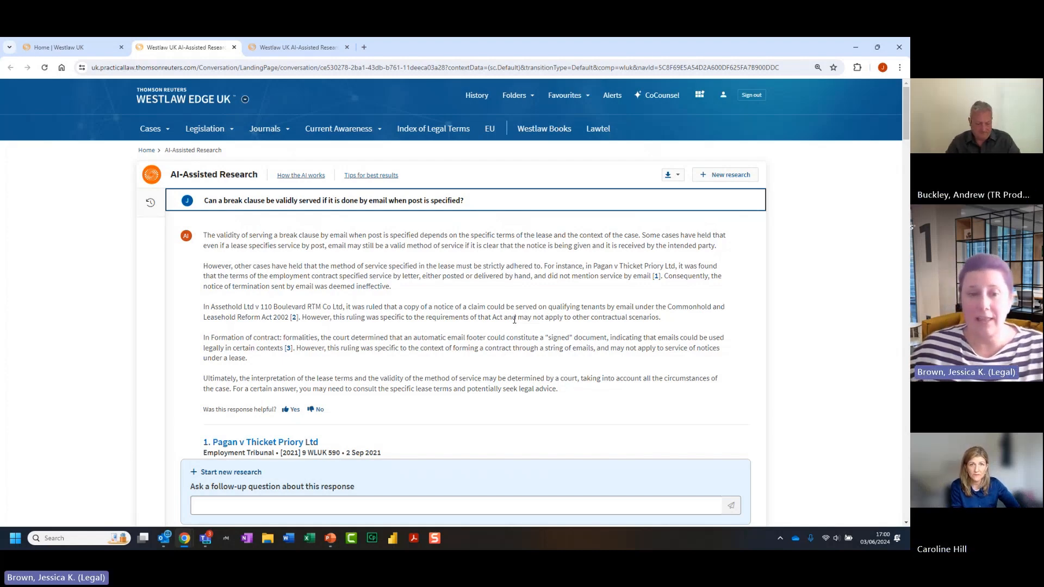
pyautogui.scroll(-1, 538, 366)
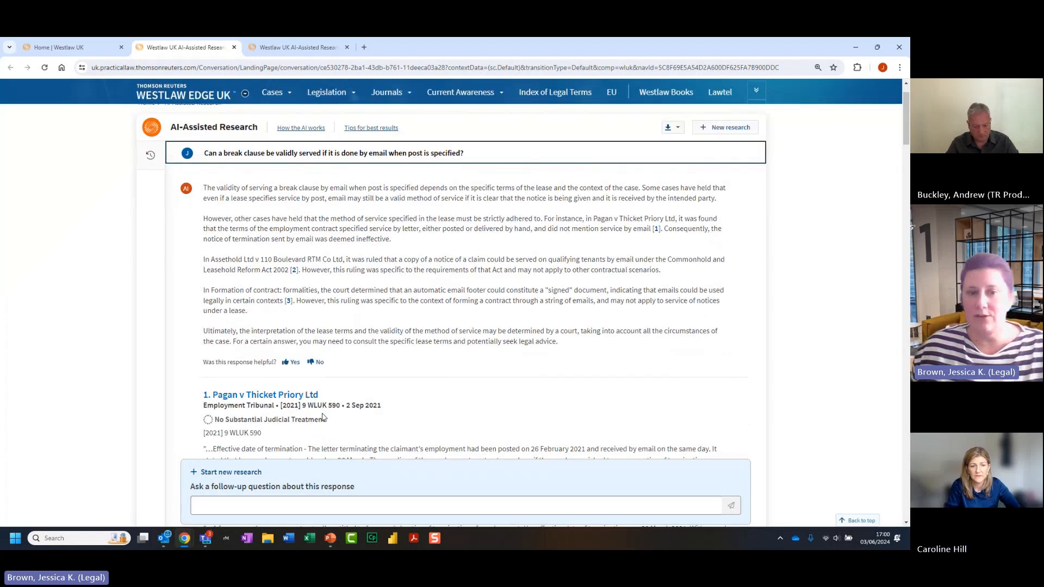
pyautogui.click(277, 396)
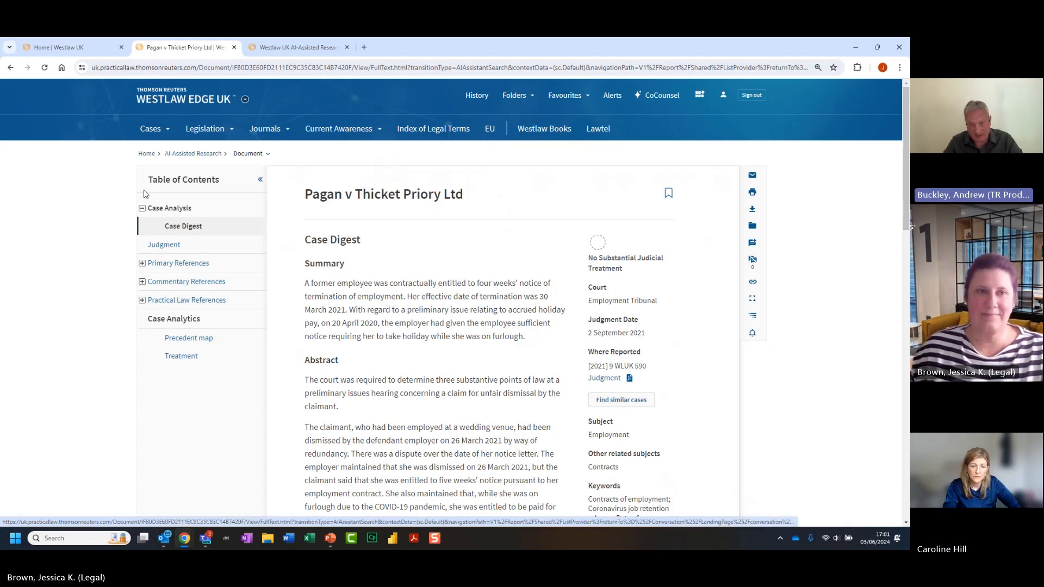
# Return to the Westlaw home page and read the explanation of how AI-Assisted Research works
pyautogui.click(93, 53)
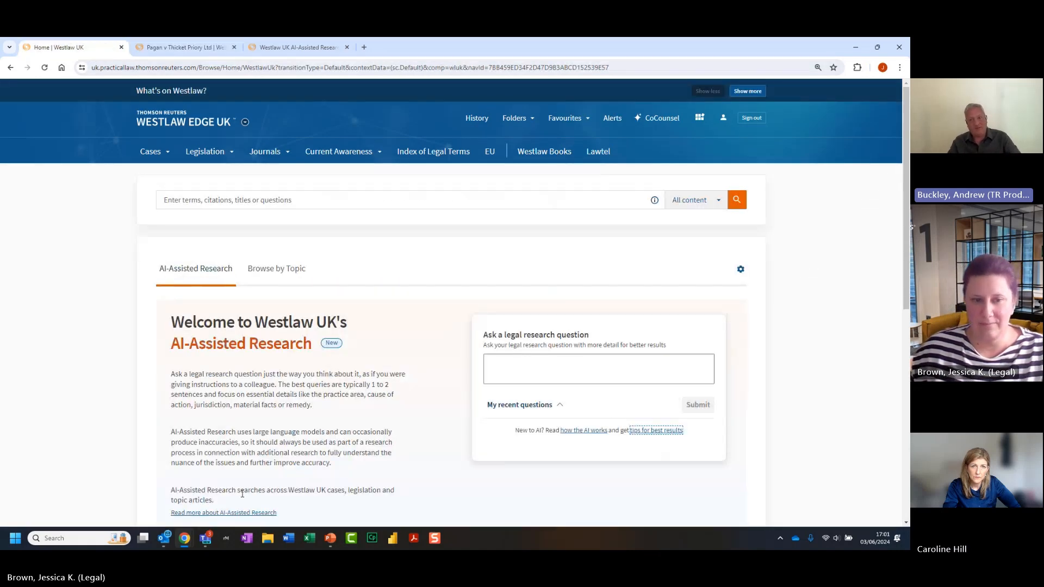
pyautogui.click(245, 513)
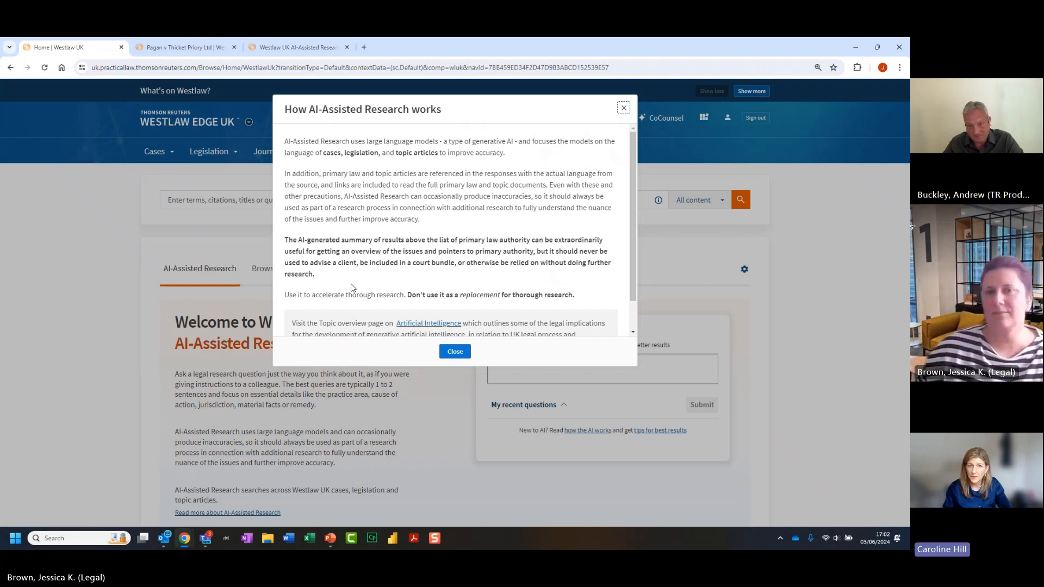
pyautogui.click(455, 351)
pyautogui.click(284, 160)
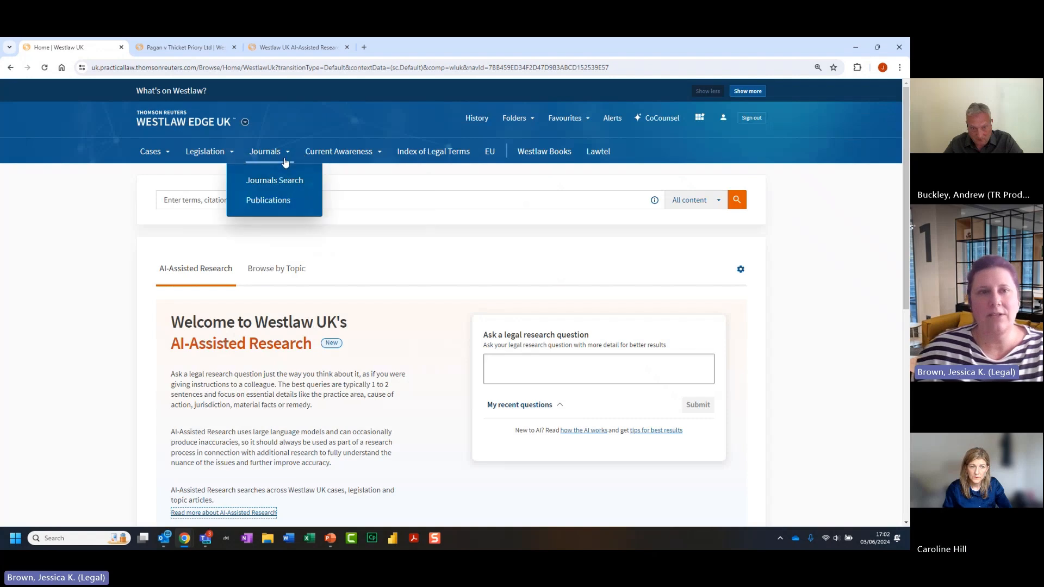
# Switch to the data protection conversation and read the answer about exemptions to disclosures under the Data Protection Act, including footnote 1
pyautogui.click(292, 48)
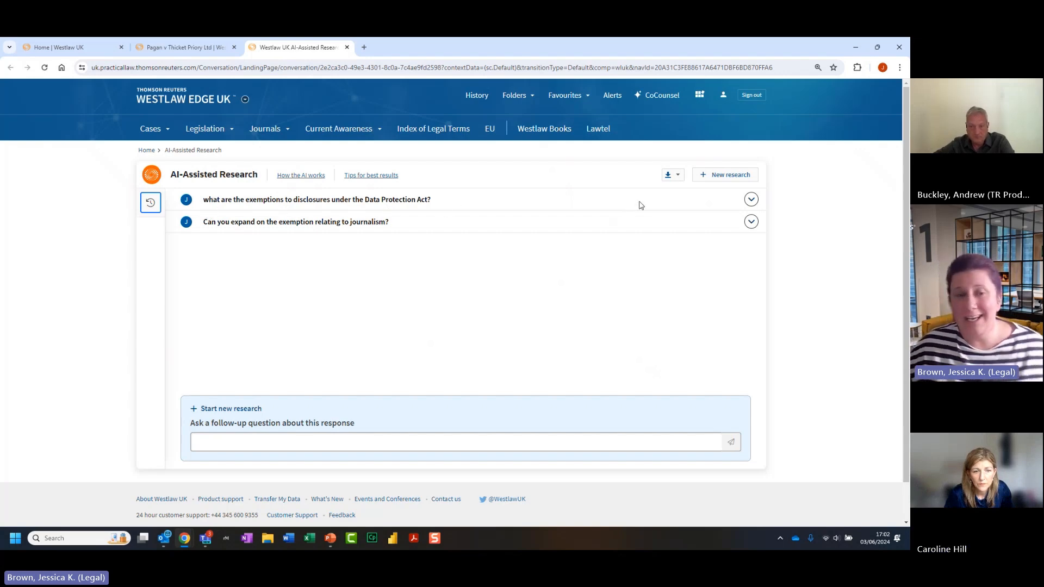
pyautogui.click(751, 199)
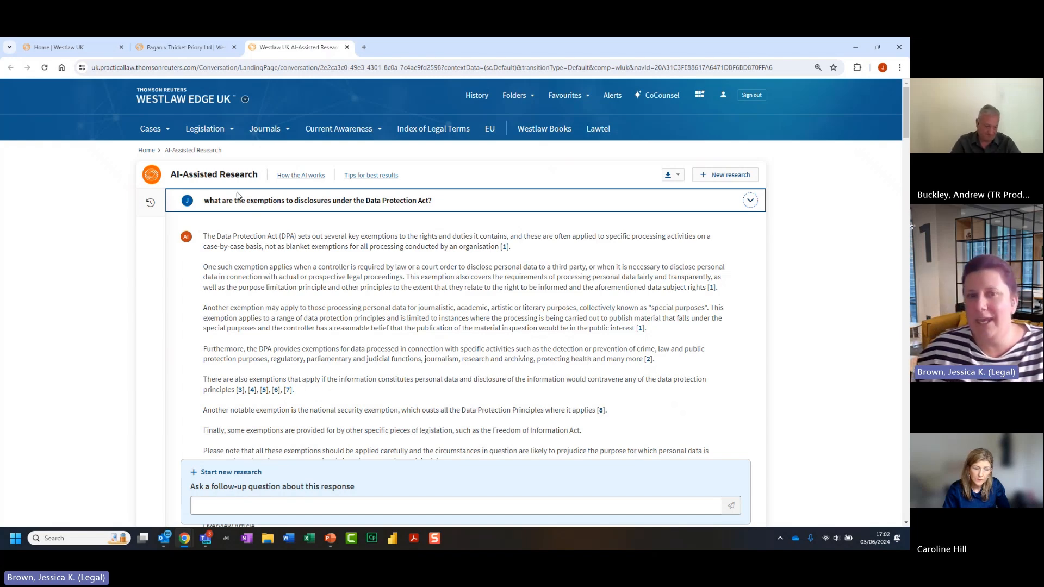
pyautogui.moveTo(503, 246)
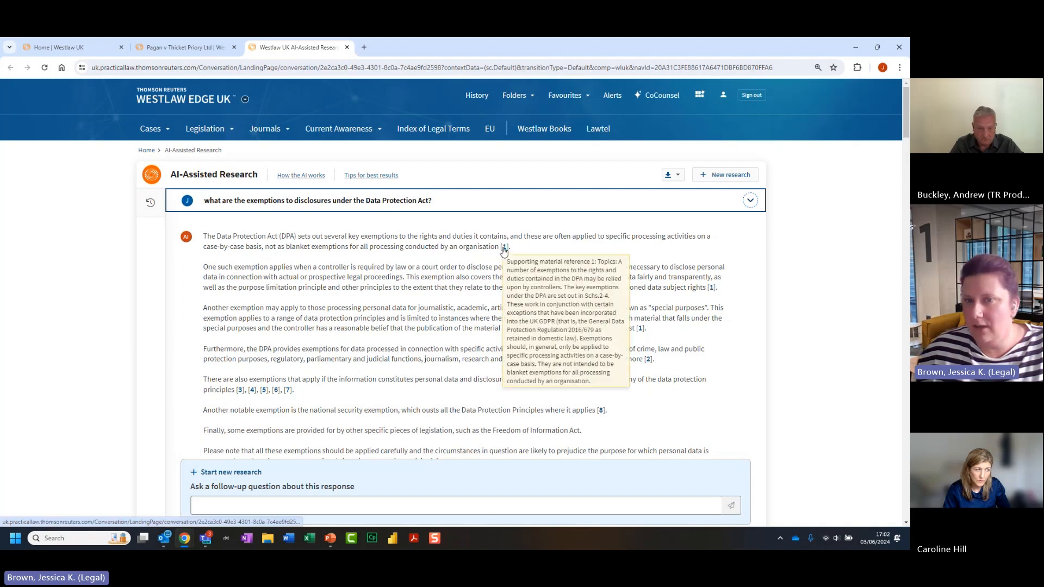
pyautogui.scroll(-1, 441, 310)
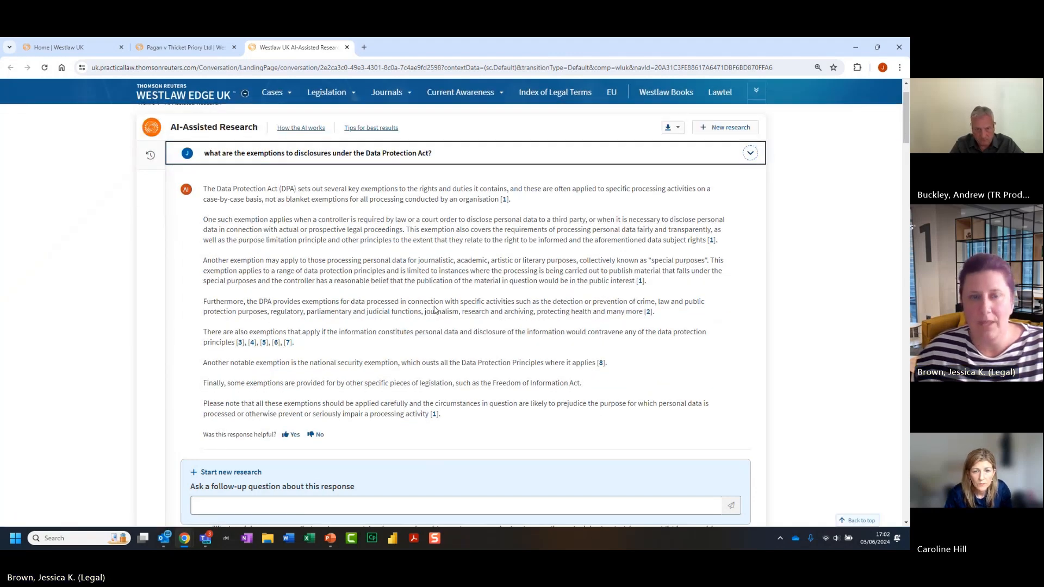
pyautogui.scroll(1, 435, 309)
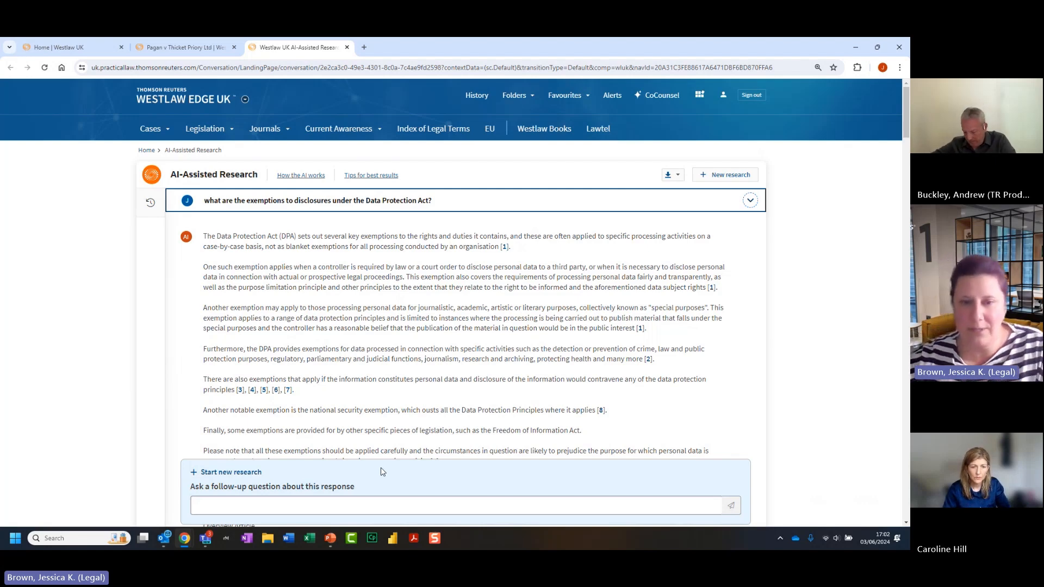
# Highlight "journalism" in the answer, then collapse it and expand the response to the follow-up question on the journalism exemption
pyautogui.doubleClick(436, 359)
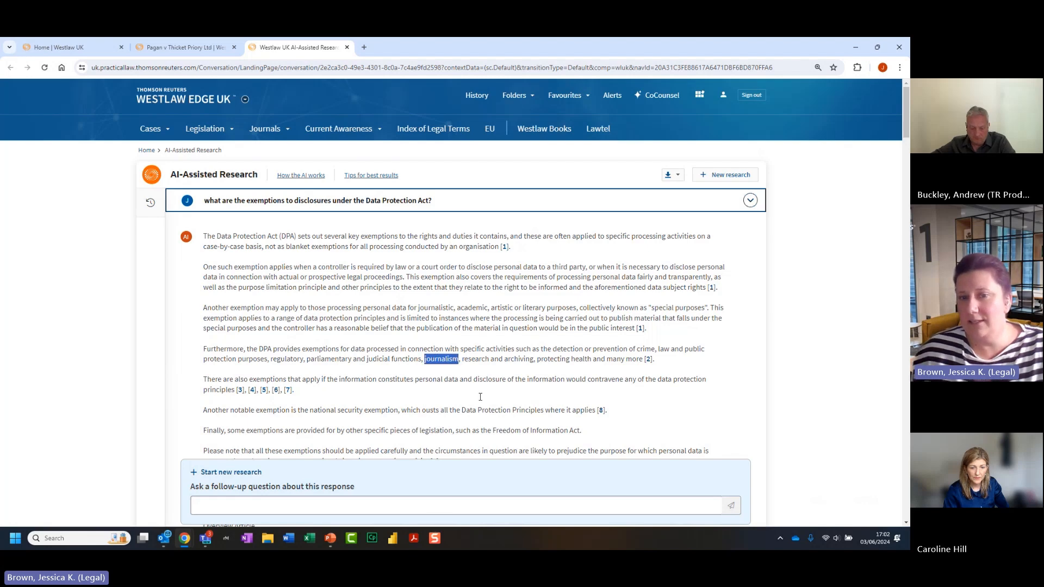
pyautogui.click(504, 409)
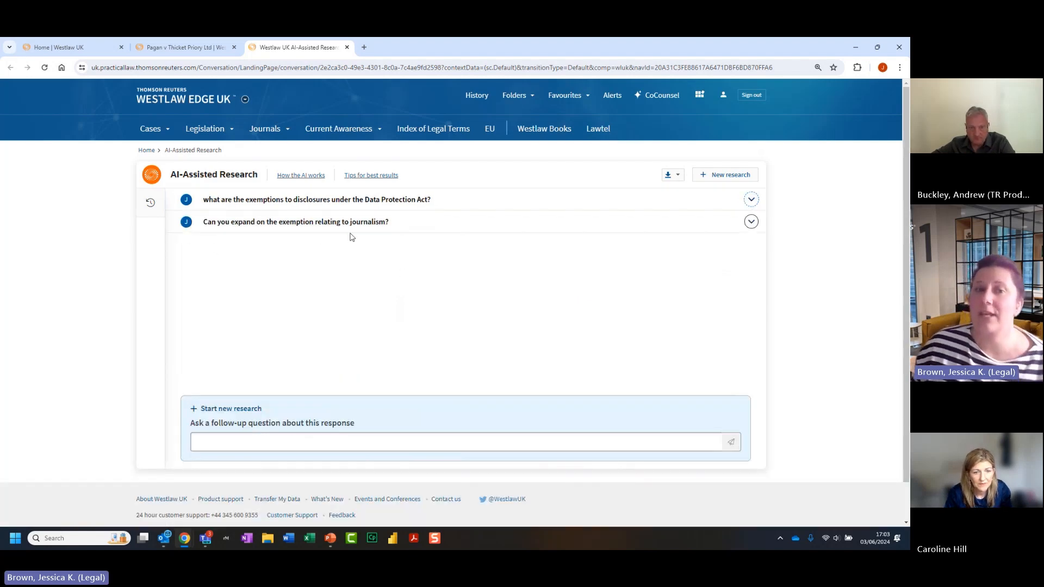
pyautogui.click(751, 222)
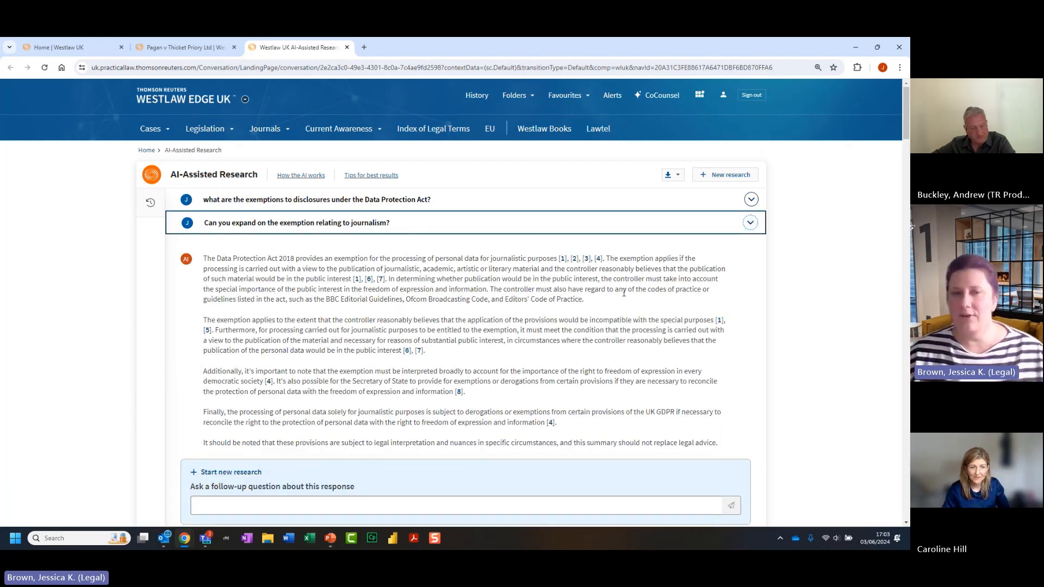
# Examine the journalism exemption answer and its cited authorities, from the Data protection exemptions article through the Criminal Justice and Immigration Act 2008
pyautogui.scroll(-1, 468, 281)
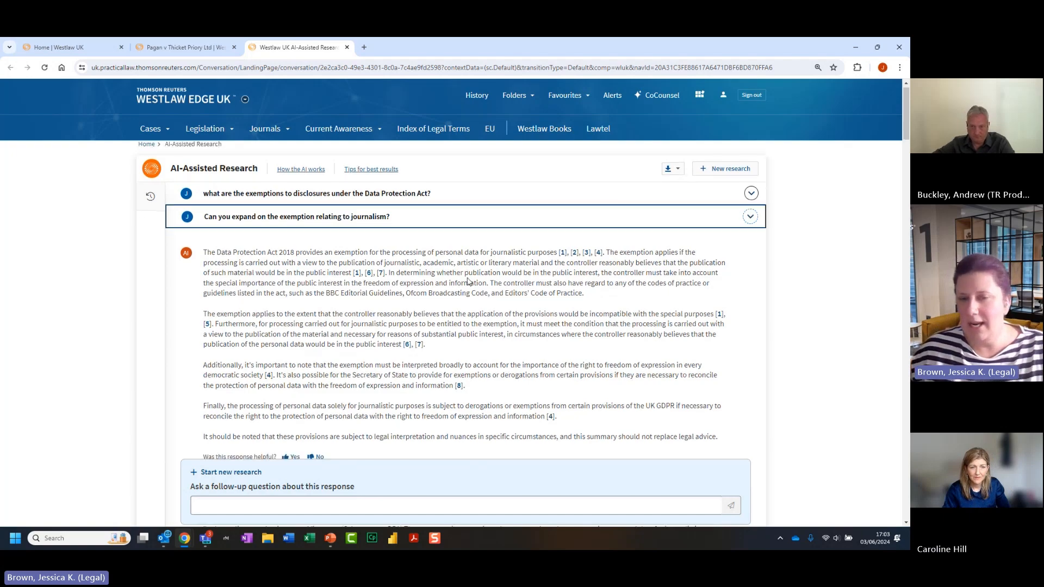
pyautogui.scroll(-15, 467, 281)
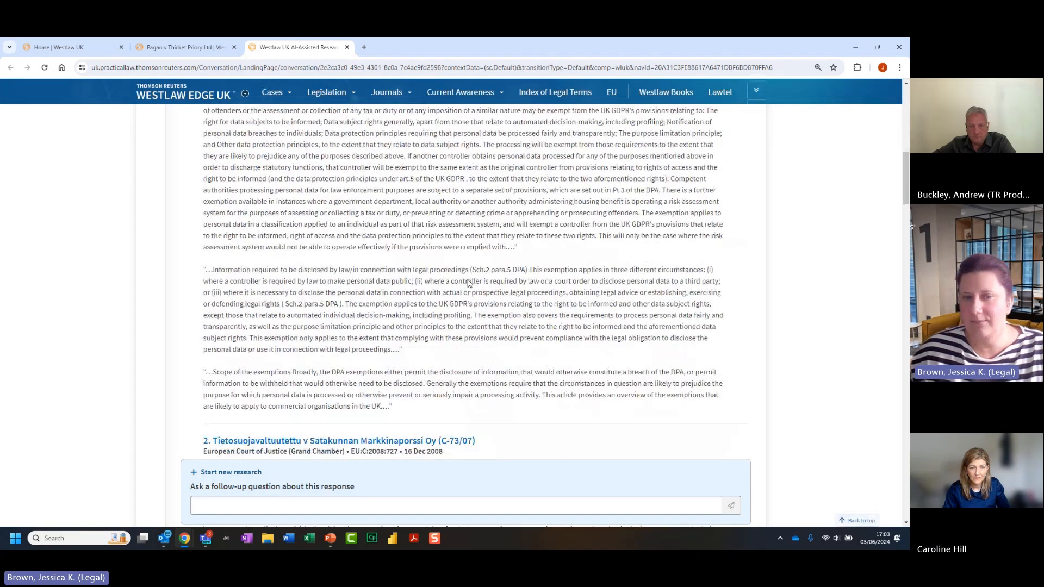
pyautogui.scroll(-7, 468, 283)
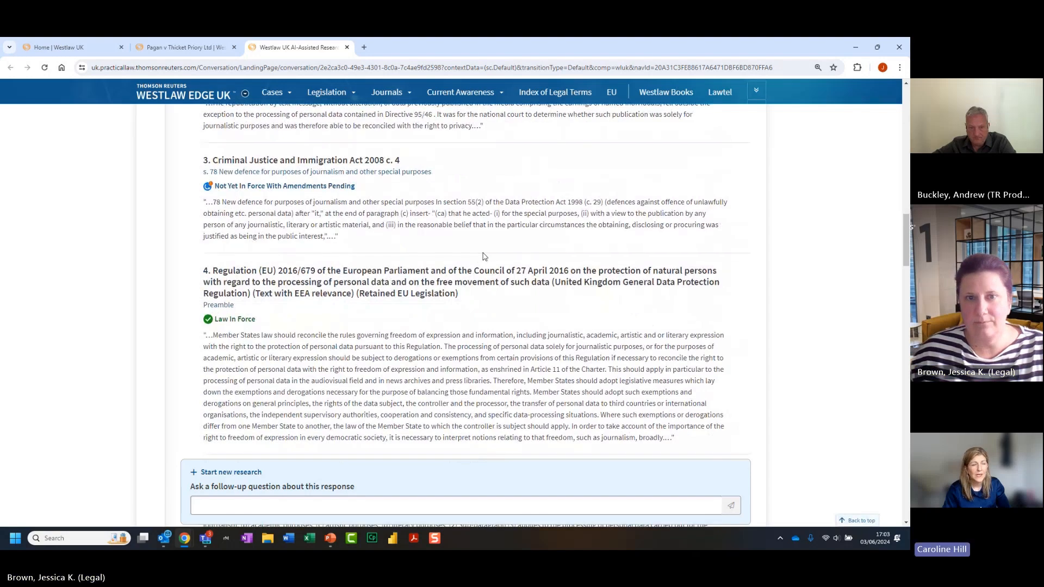
pyautogui.scroll(5, 484, 256)
pyautogui.scroll(3, 484, 255)
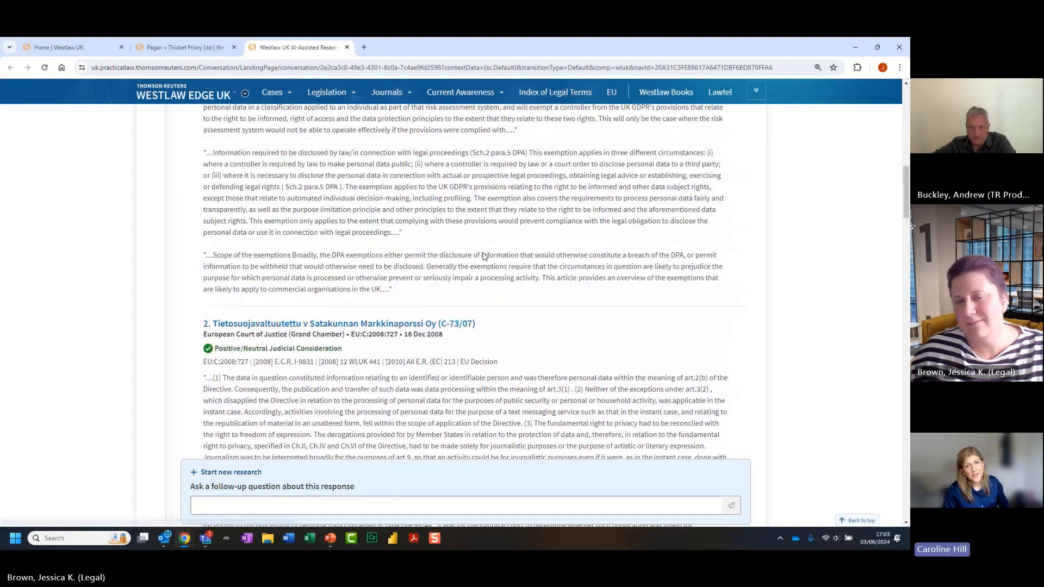
pyautogui.scroll(15, 482, 256)
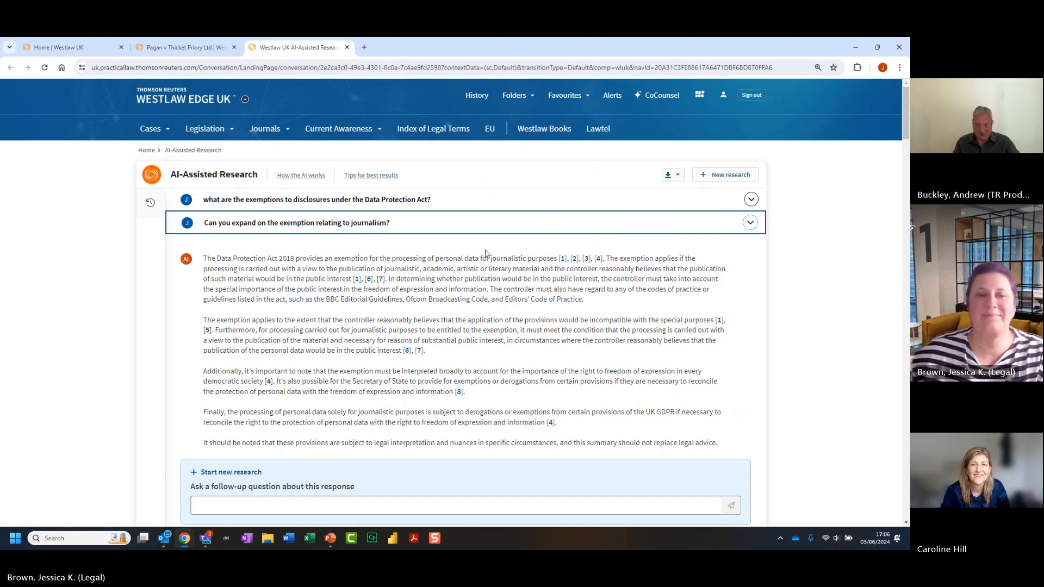
pyautogui.scroll(-7, 280, 302)
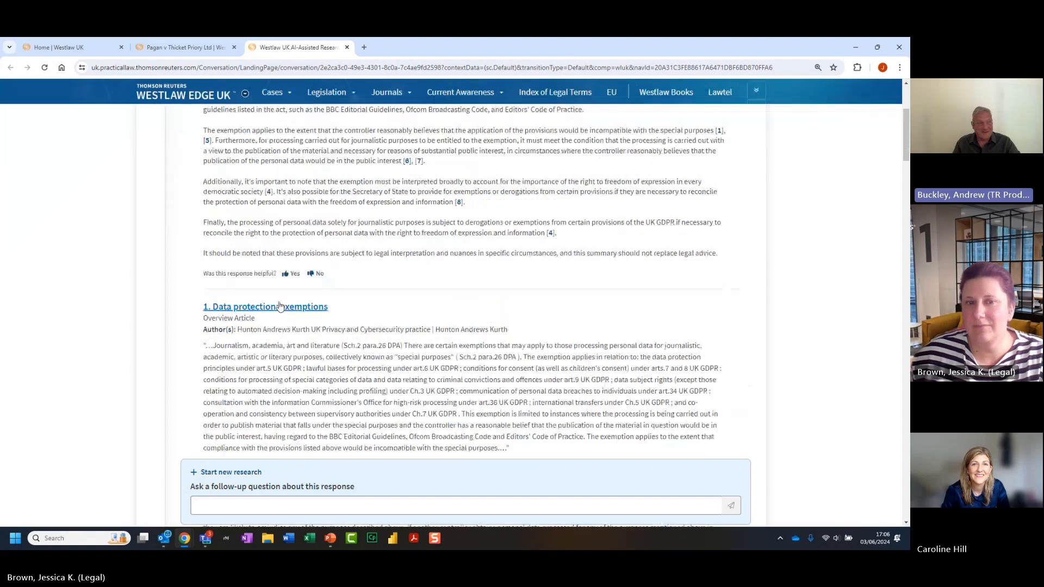
pyautogui.scroll(-10, 280, 306)
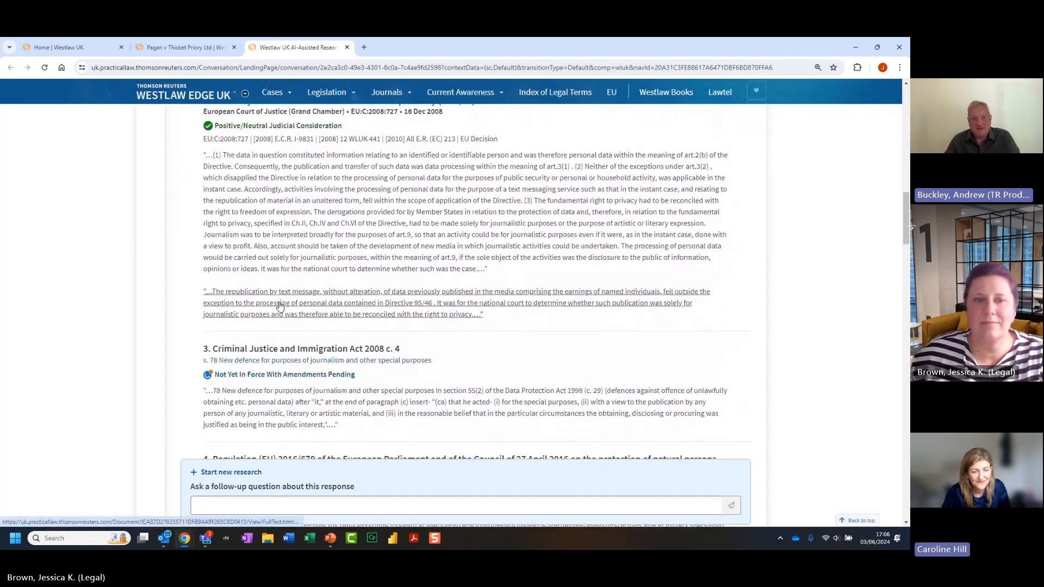
pyautogui.scroll(-2, 294, 315)
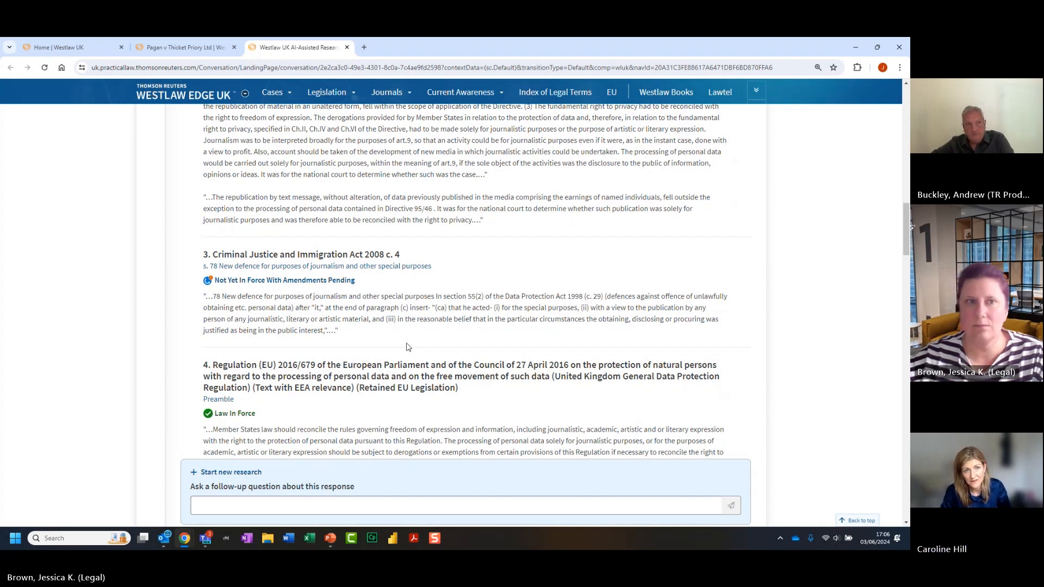
# Return to the Westlaw home page, read the tips for best results through the additional suggestions, and close them
pyautogui.click(84, 49)
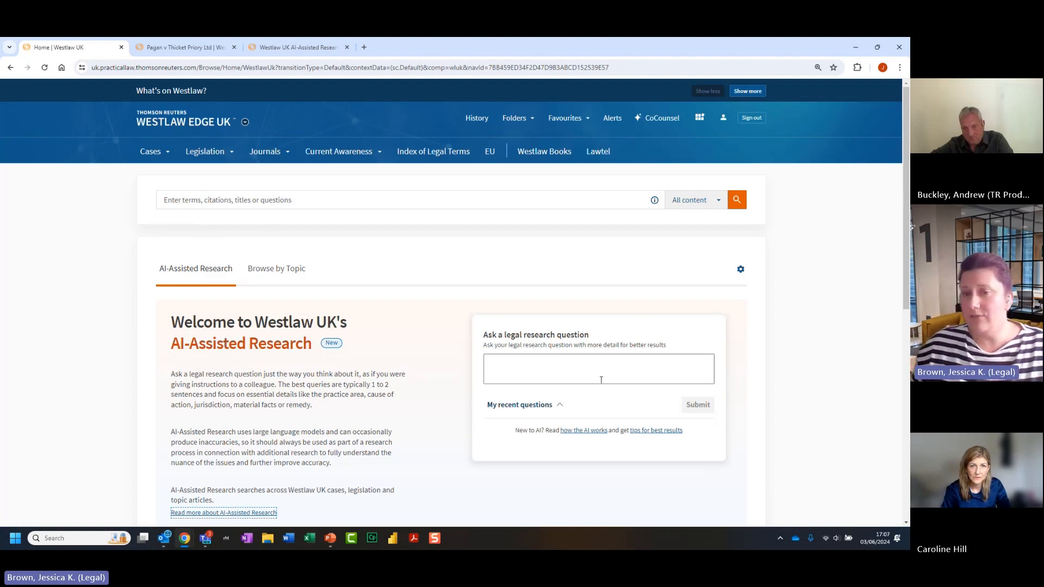
pyautogui.click(655, 430)
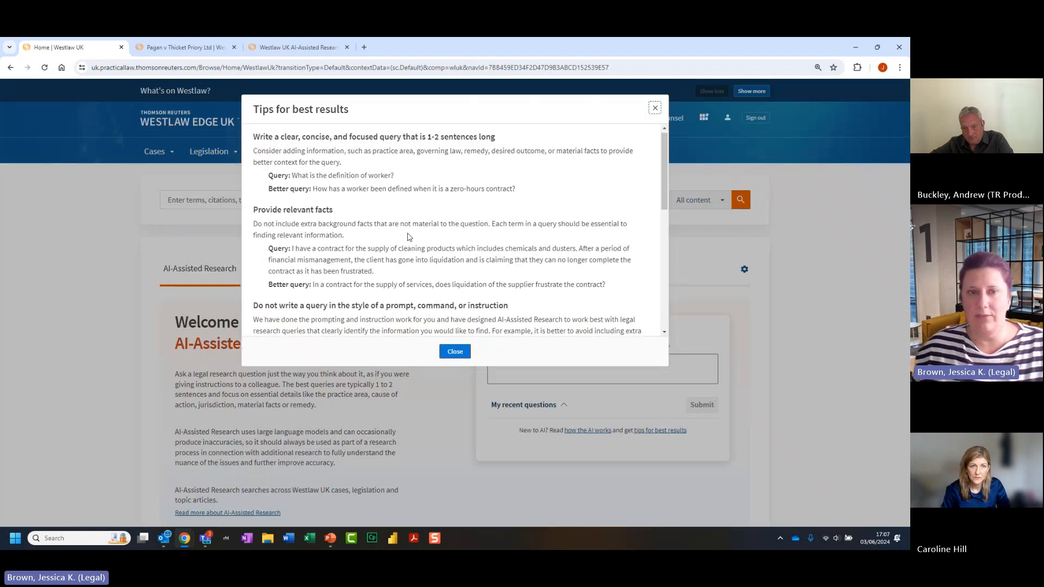
pyautogui.scroll(-10, 409, 237)
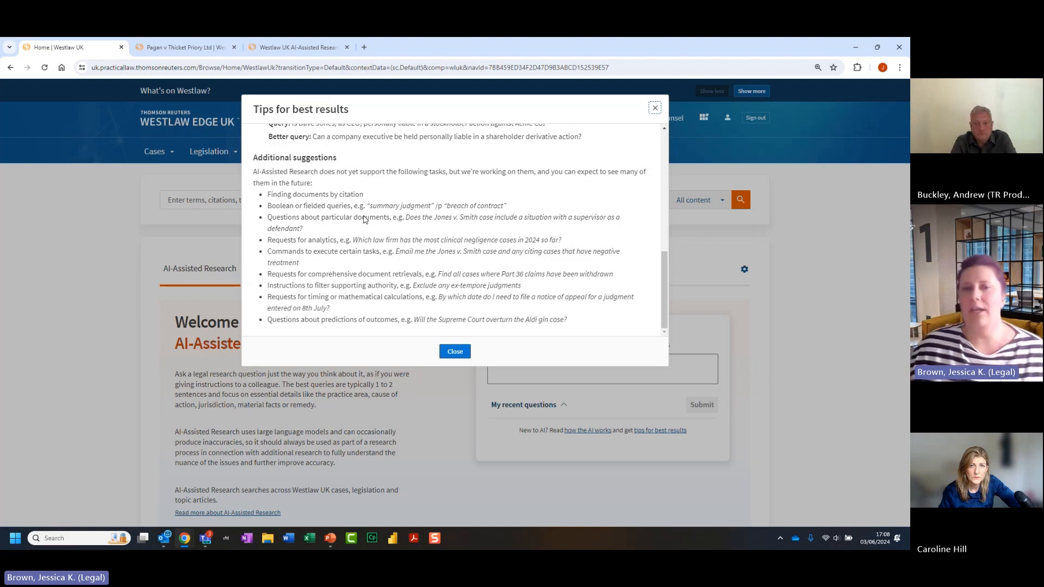
pyautogui.click(454, 353)
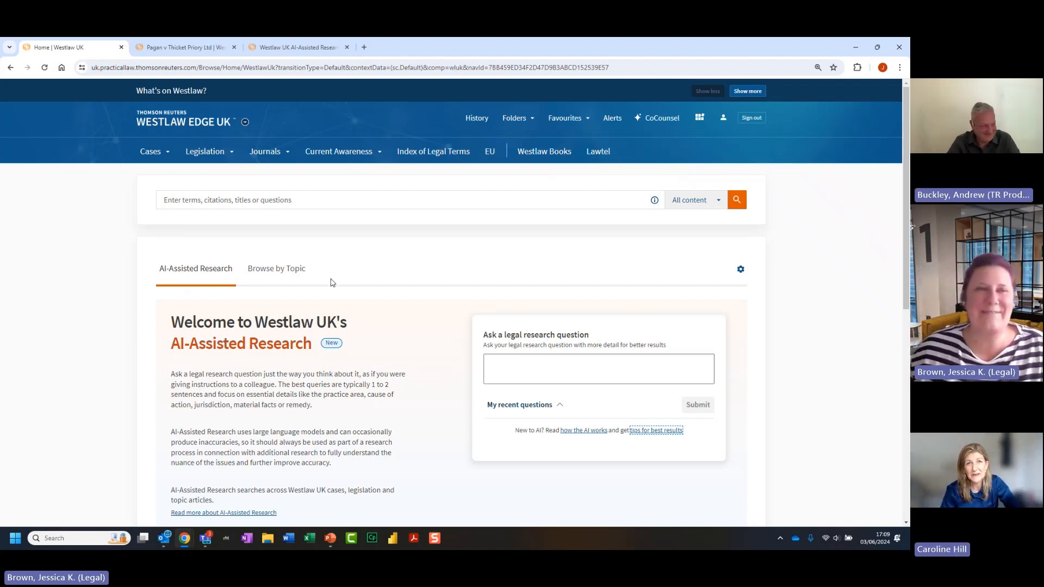
# Open s. 78 of the Criminal Justice and Immigration Act 2008 from the journalism answer and view its UK/EU Analytics
pyautogui.click(303, 49)
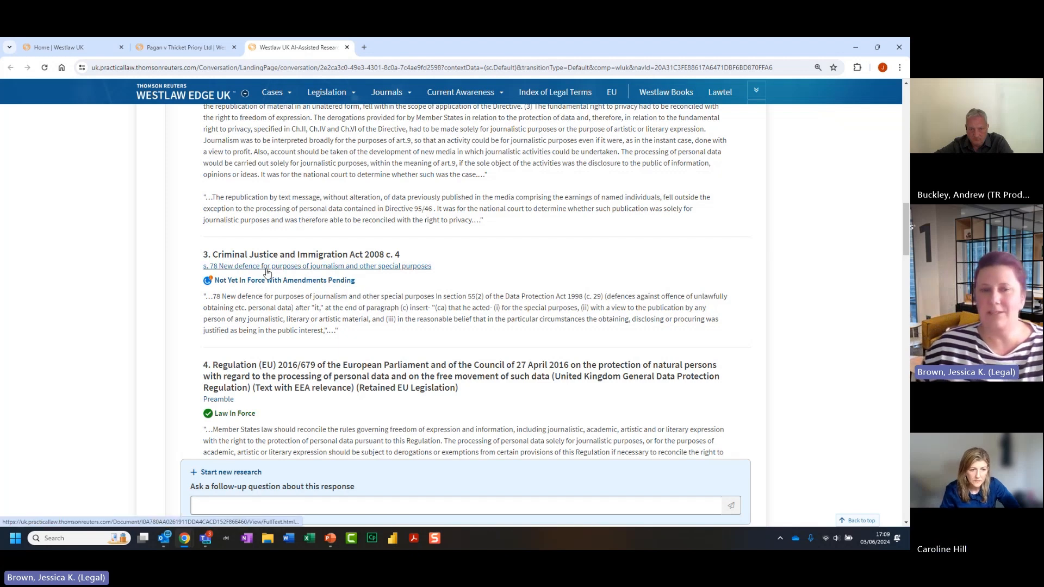
pyautogui.click(266, 269)
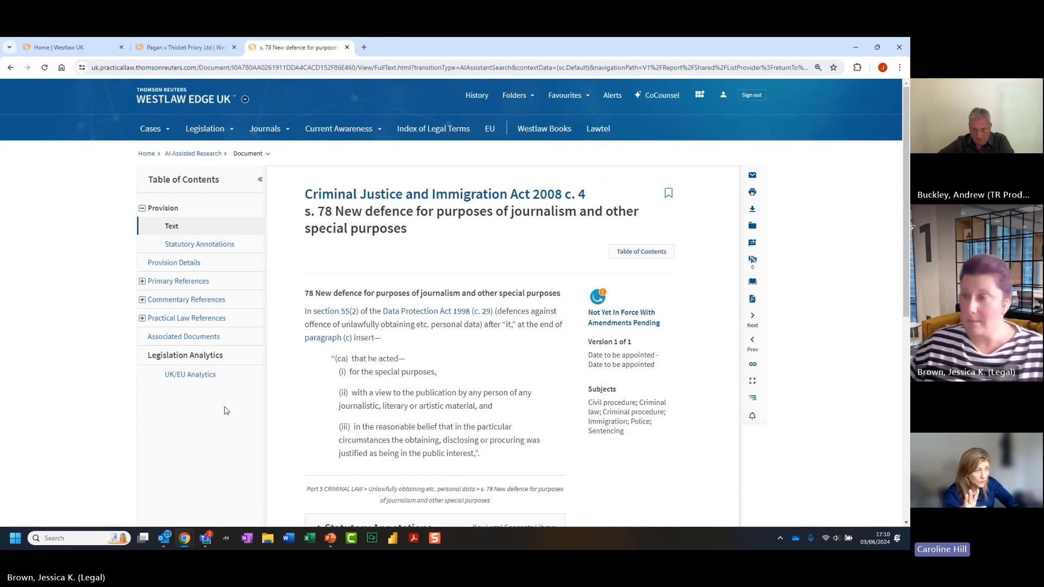
pyautogui.click(195, 381)
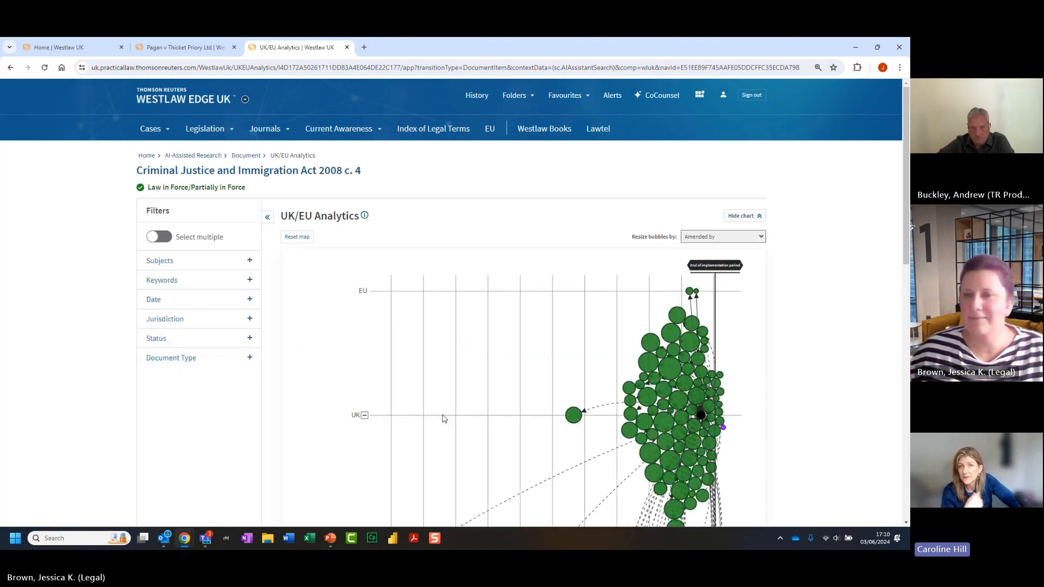
# Examine the UK/EU Analytics map for the Act, then hide the chart to show the list of related legislation
pyautogui.scroll(-1, 833, 383)
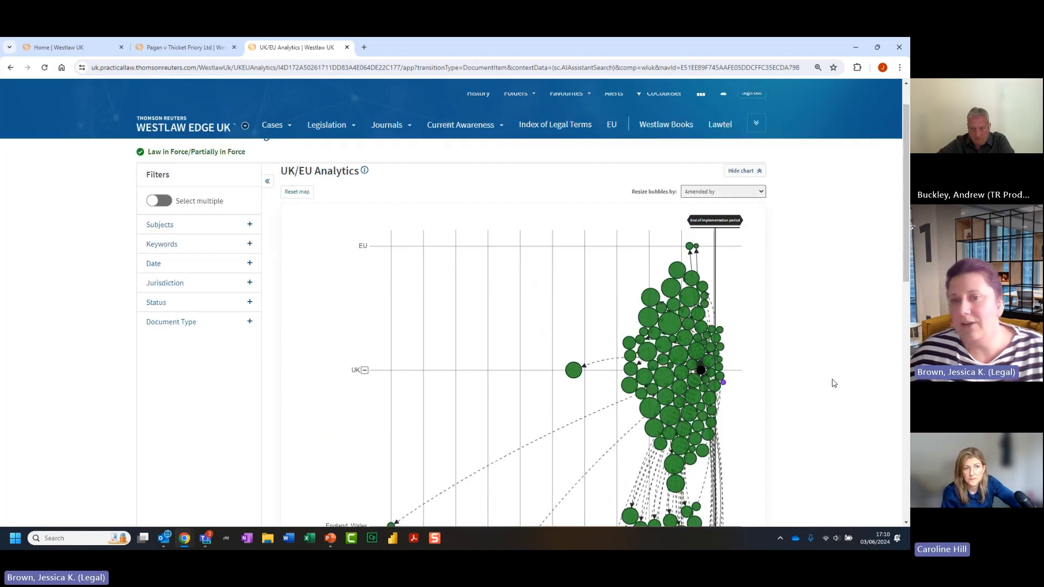
pyautogui.scroll(-1, 833, 383)
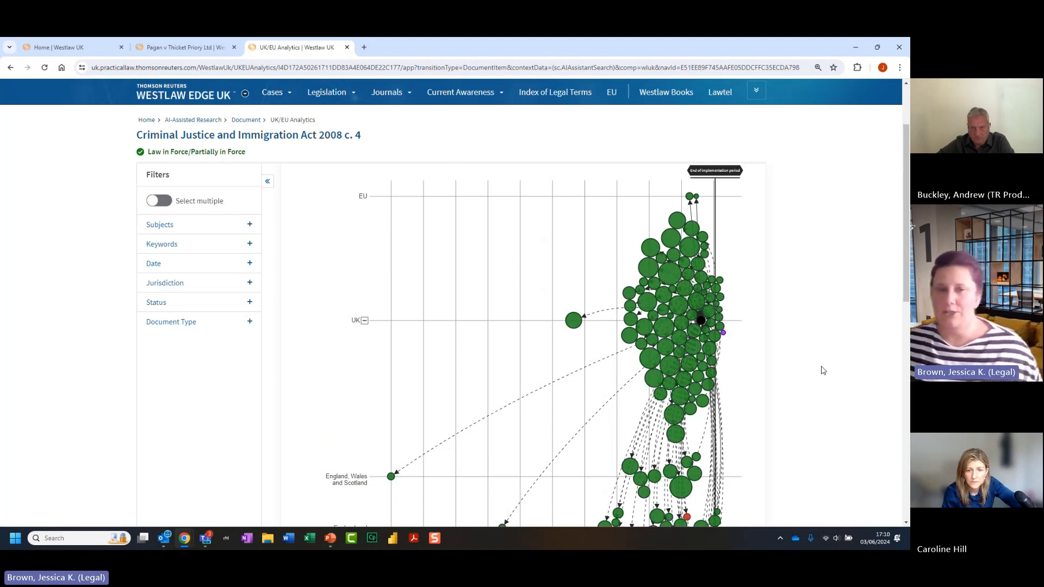
pyautogui.scroll(-2, 823, 351)
pyautogui.scroll(-4, 825, 351)
pyautogui.scroll(8, 820, 349)
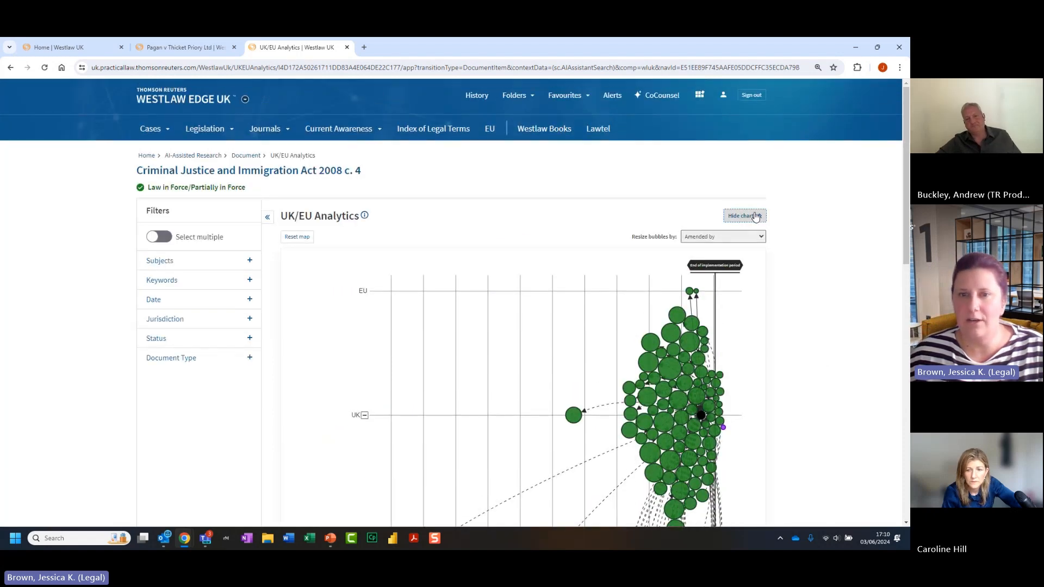
pyautogui.click(755, 217)
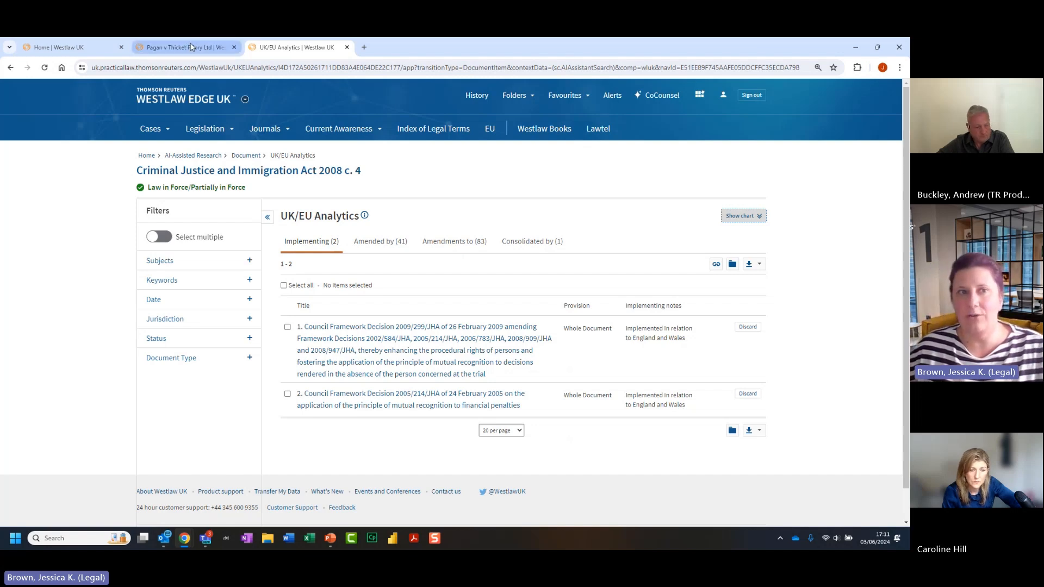
# Go back to the Westlaw home page and launch AI-Assisted Research from the tools
pyautogui.click(94, 49)
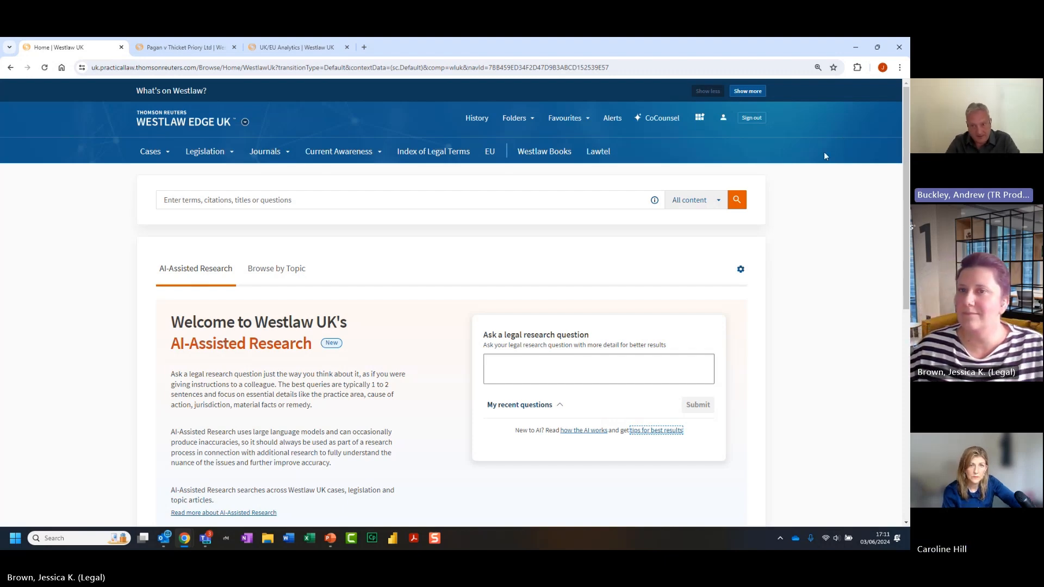
pyautogui.click(700, 117)
pyautogui.click(781, 218)
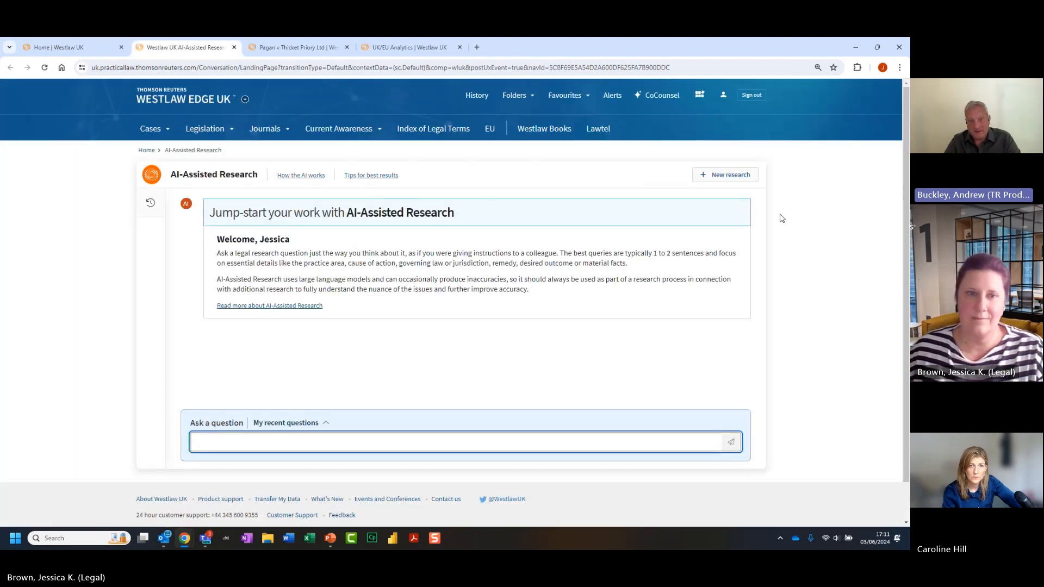
# Open today's 15:32 break clause conversation from the research history and read the answer
pyautogui.click(149, 204)
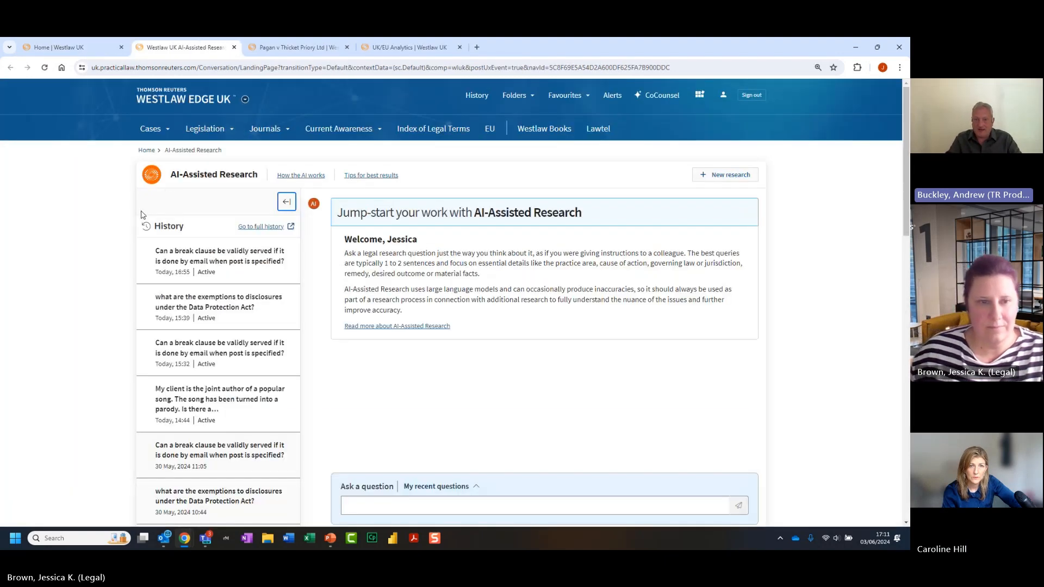
pyautogui.click(226, 363)
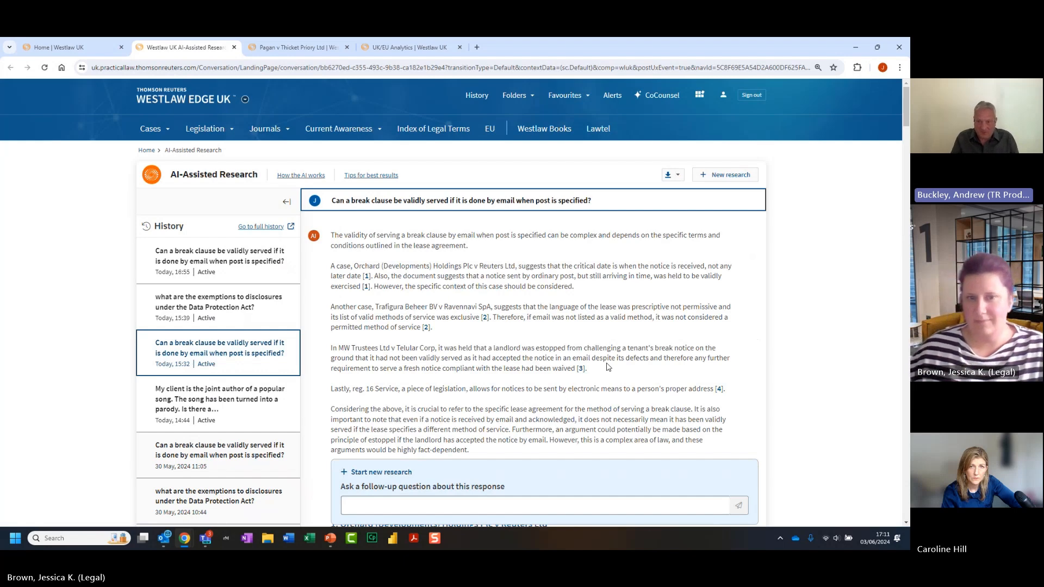
pyautogui.scroll(-3, 638, 353)
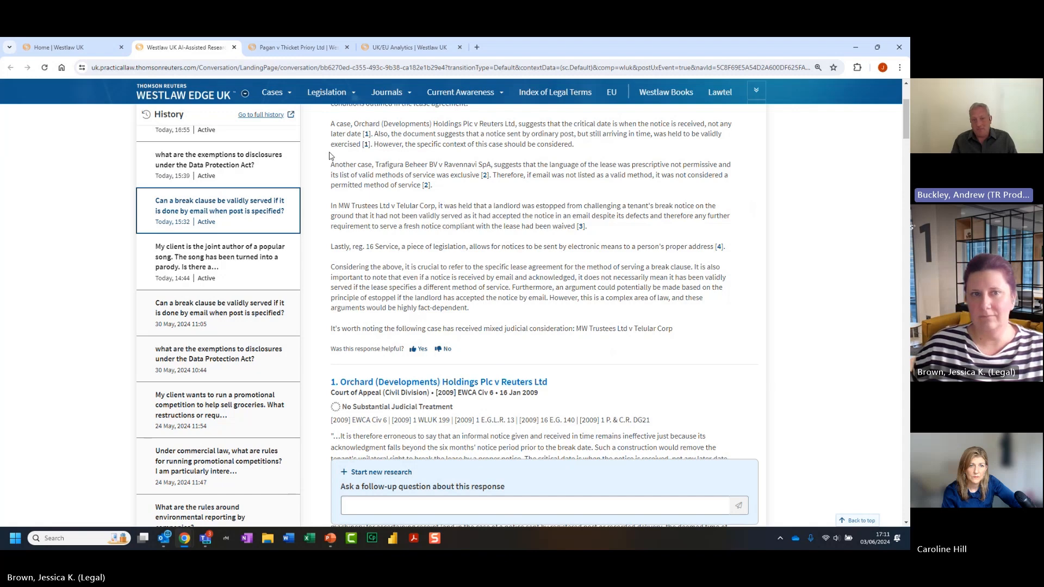
pyautogui.scroll(3, 308, 132)
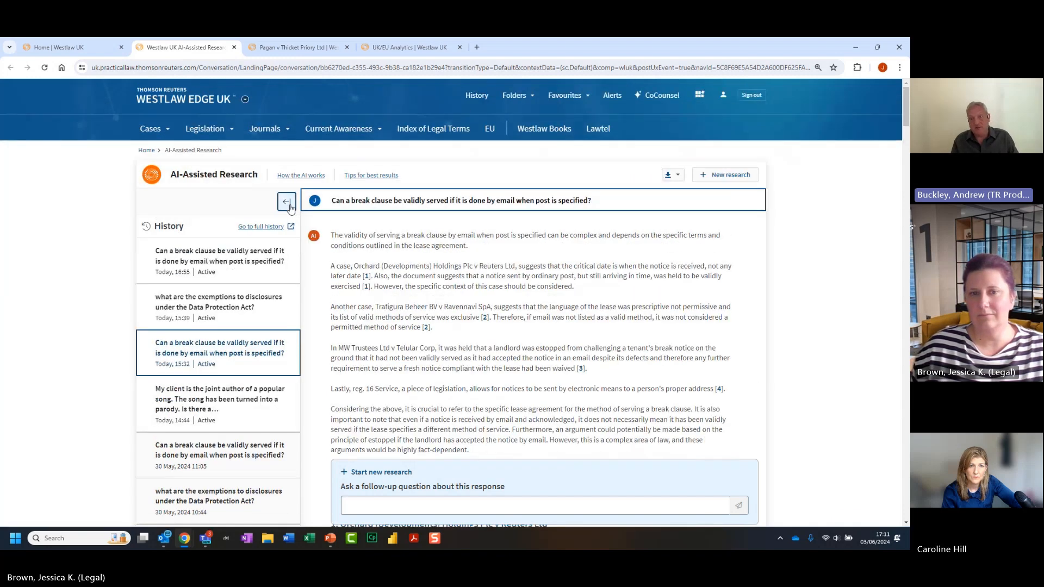
# Collapse the research history and review the authorities cited in the break clause answer, down to MW Trustees Ltd v Telular Corp
pyautogui.click(287, 202)
pyautogui.scroll(-2, 562, 412)
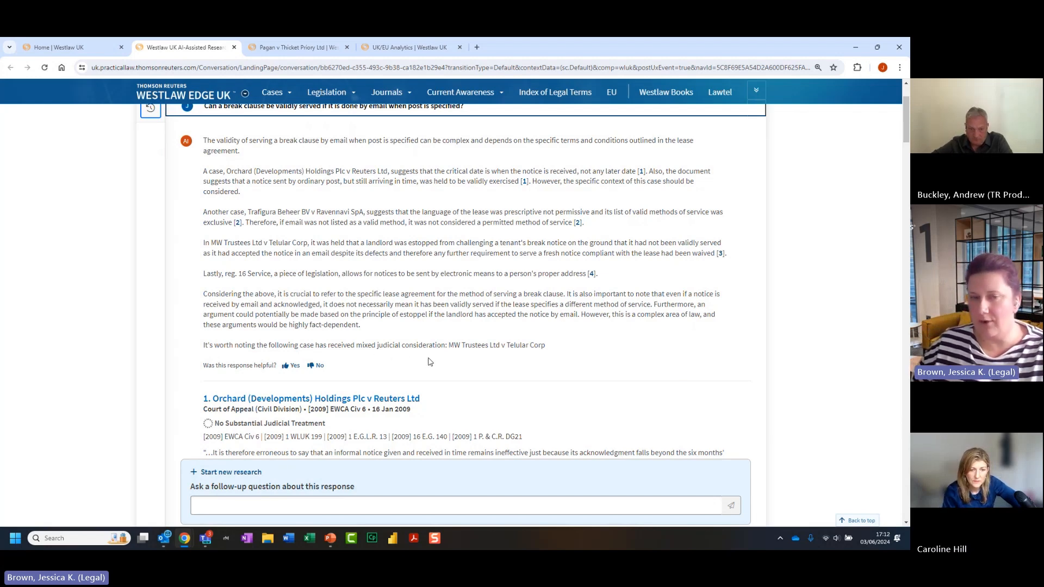
pyautogui.scroll(-15, 430, 361)
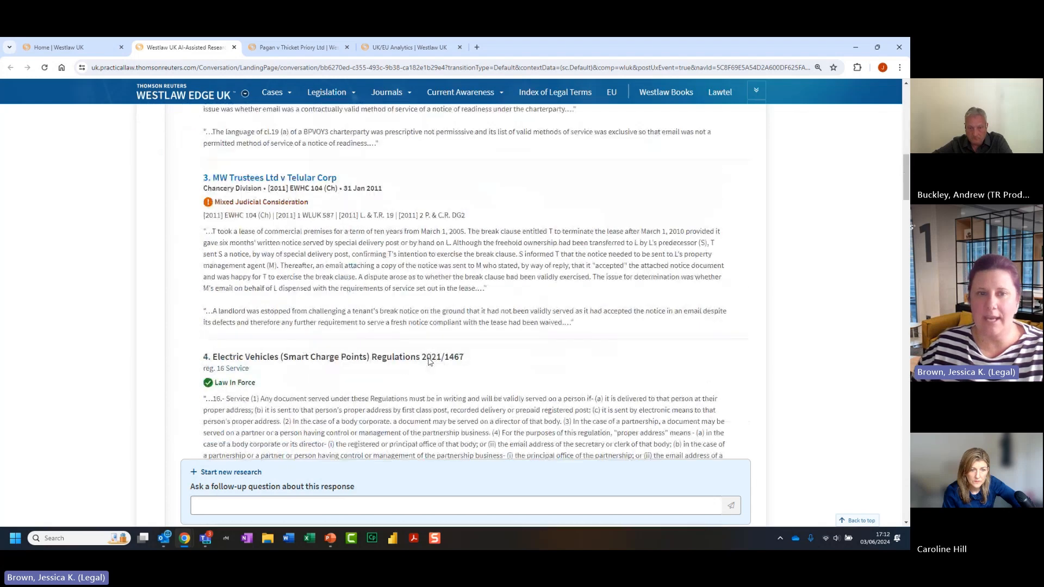
# Open MW Trustees Ltd v Telular Corp and view its case treatment by type
pyautogui.click(242, 183)
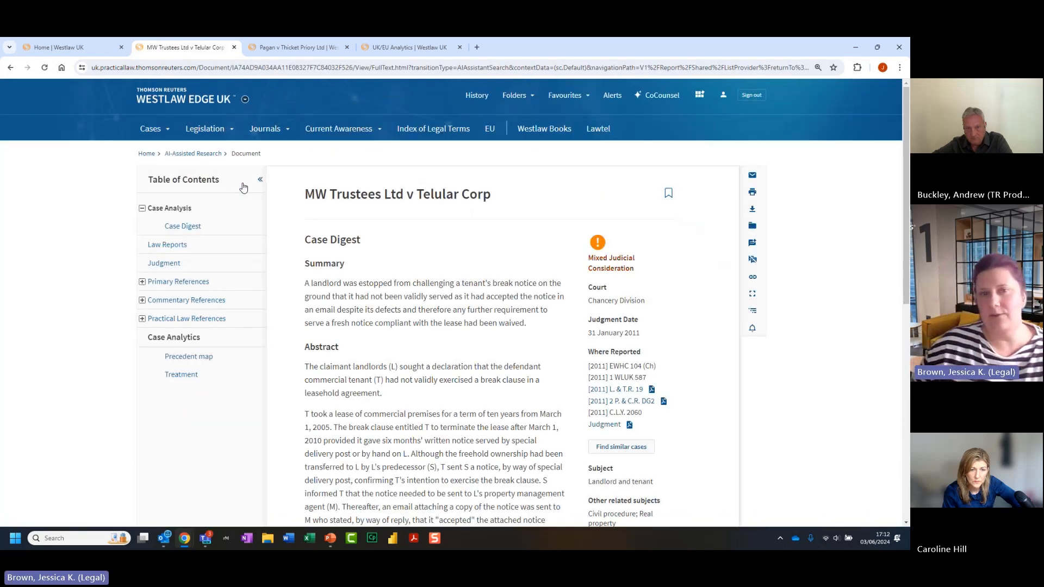
pyautogui.click(188, 380)
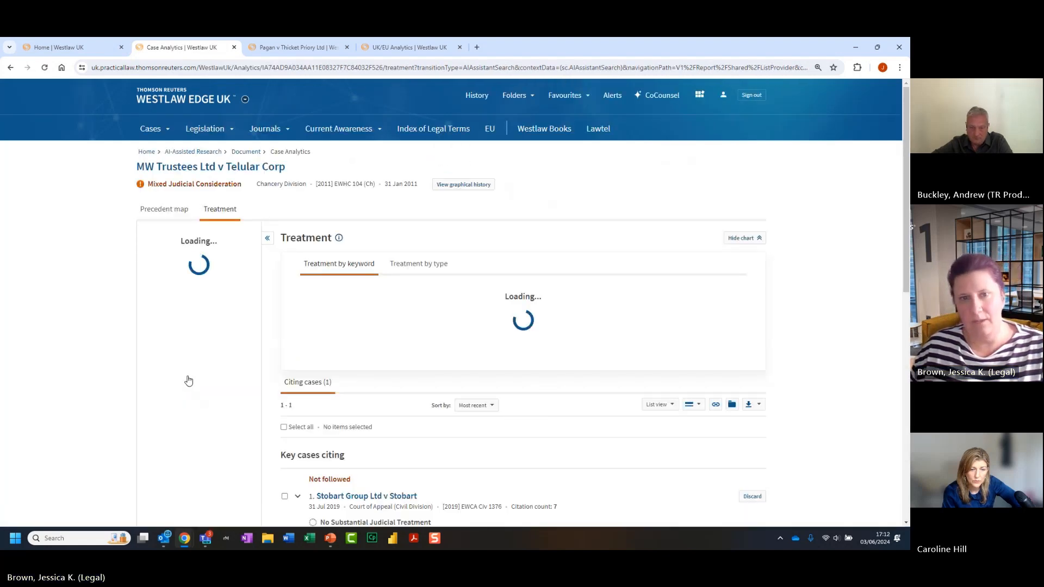
pyautogui.click(435, 266)
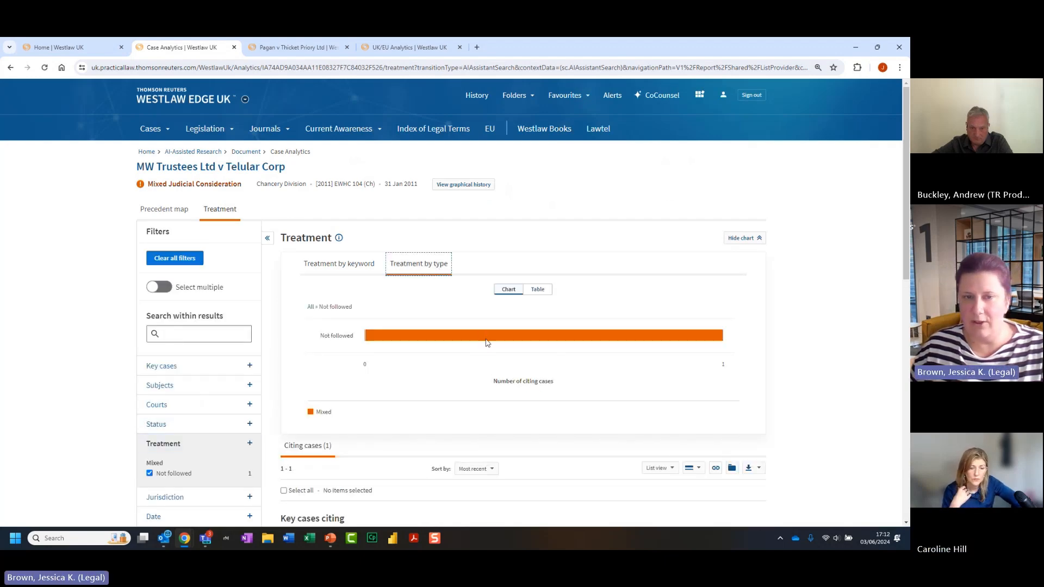
# Review the citing case Stobart Group Ltd v Stobart, read its citations in context, and close them
pyautogui.scroll(-3, 485, 358)
pyautogui.scroll(-3, 359, 354)
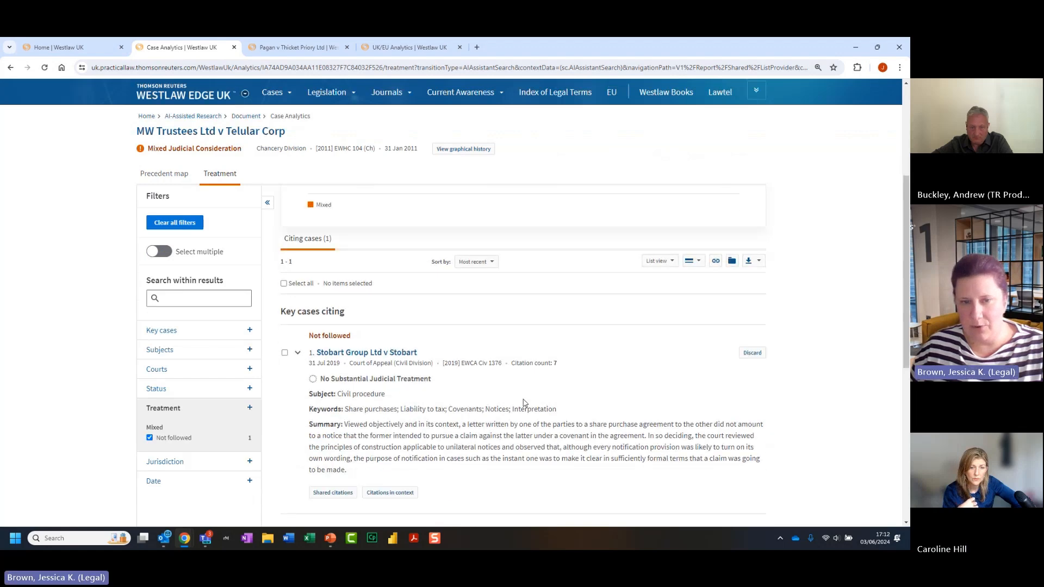
pyautogui.click(390, 415)
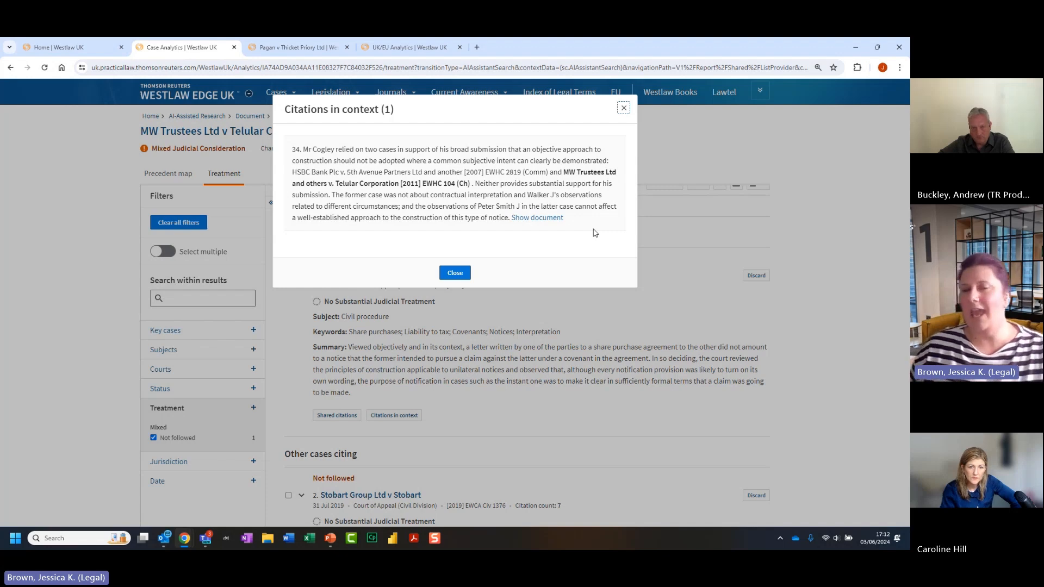
pyautogui.click(462, 275)
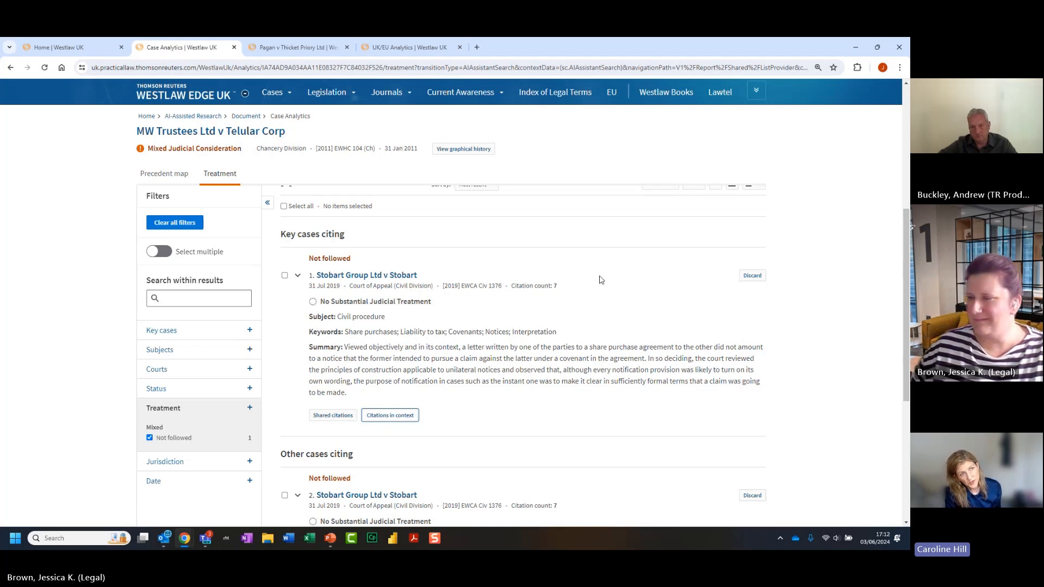
pyautogui.scroll(4, 600, 280)
# Switch to the Westlaw home page, dismiss the open tools list, and launch a fresh AI-Assisted Research session
pyautogui.click(82, 52)
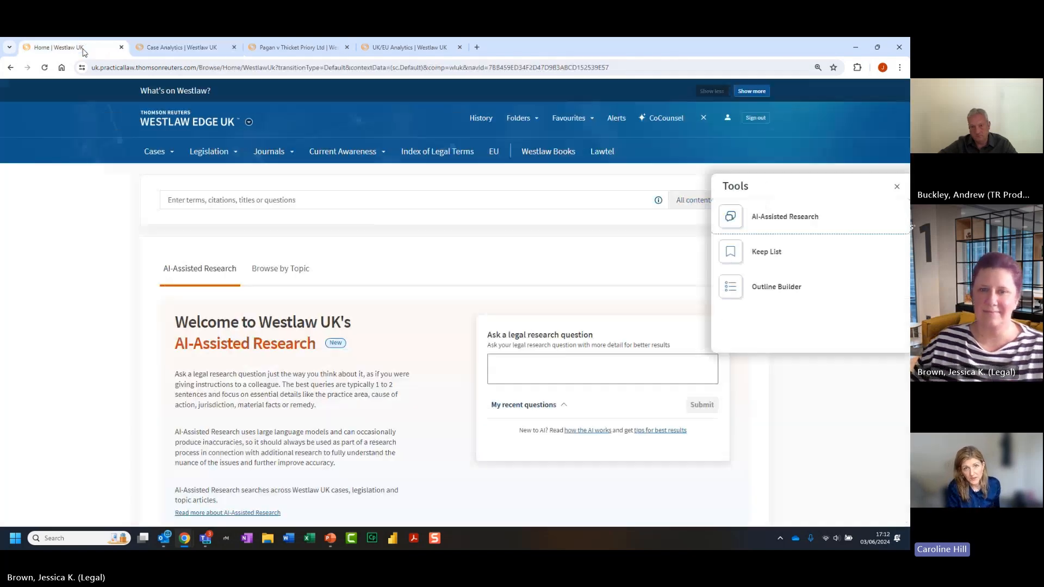
pyautogui.click(528, 319)
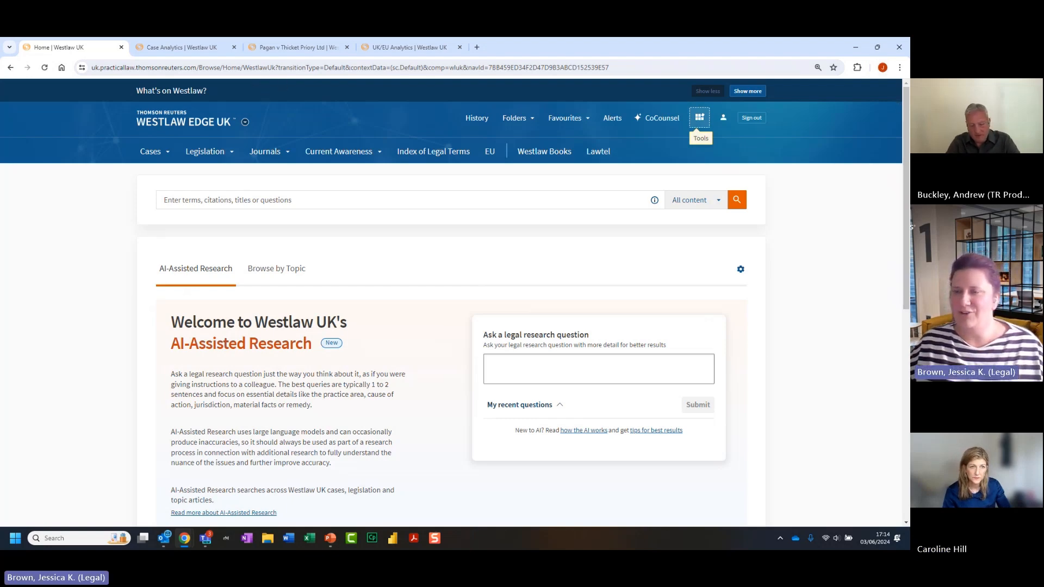
pyautogui.click(696, 118)
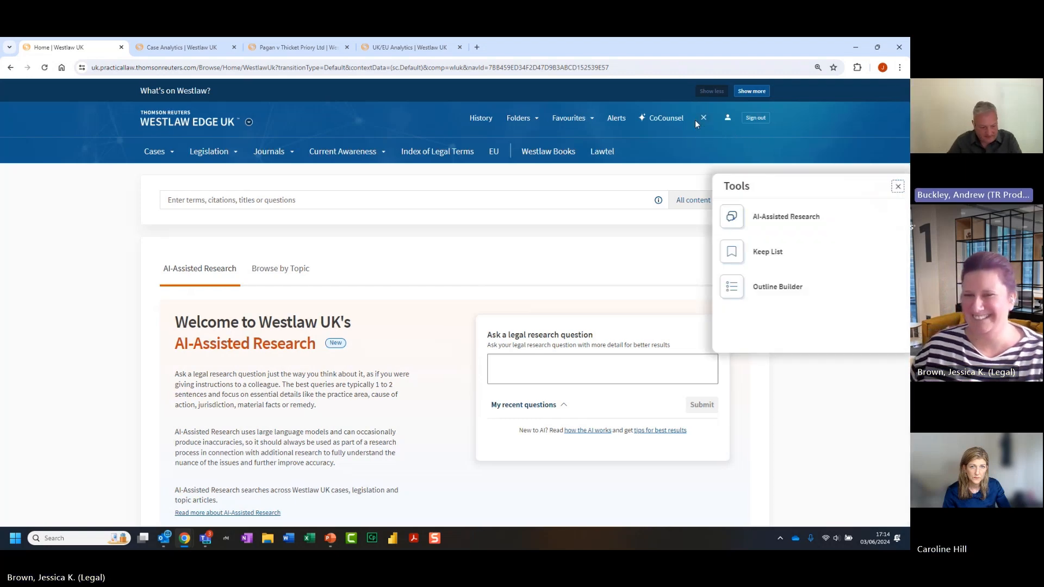
pyautogui.click(765, 216)
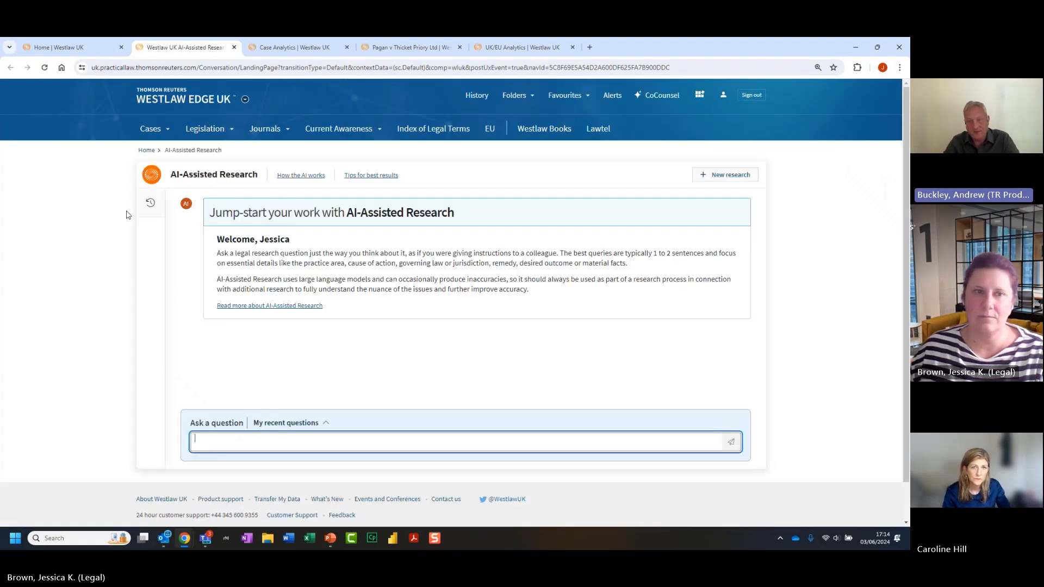
# Open today's 16:55 break clause conversation from the research history and read its answer
pyautogui.click(151, 202)
pyautogui.click(244, 258)
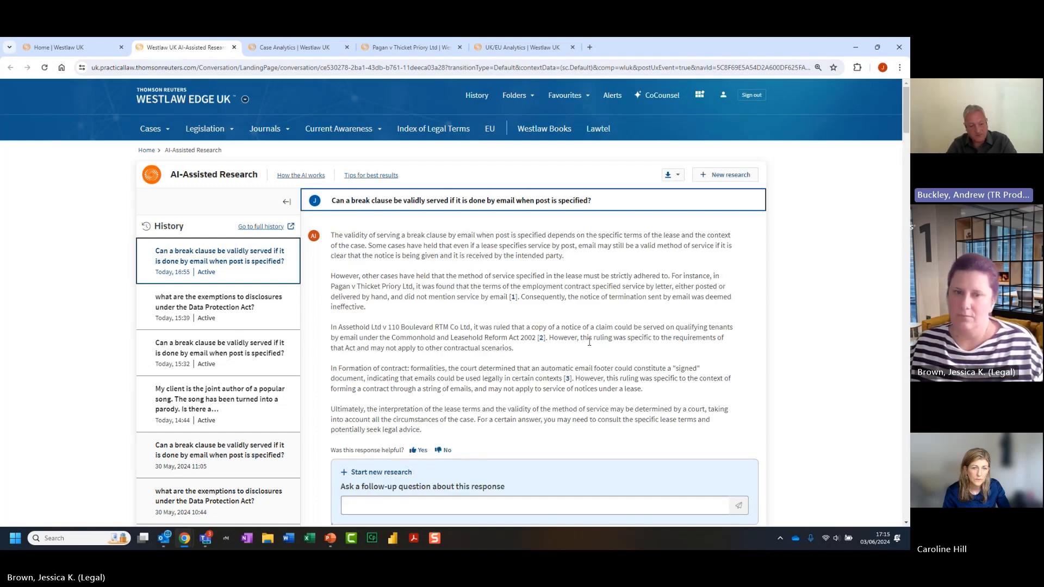
pyautogui.scroll(-1, 589, 341)
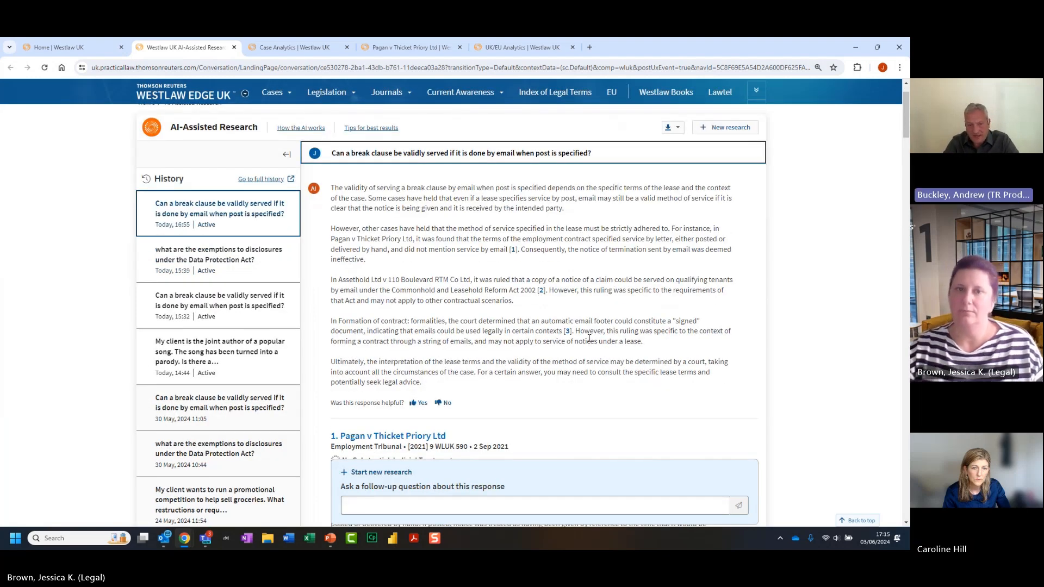